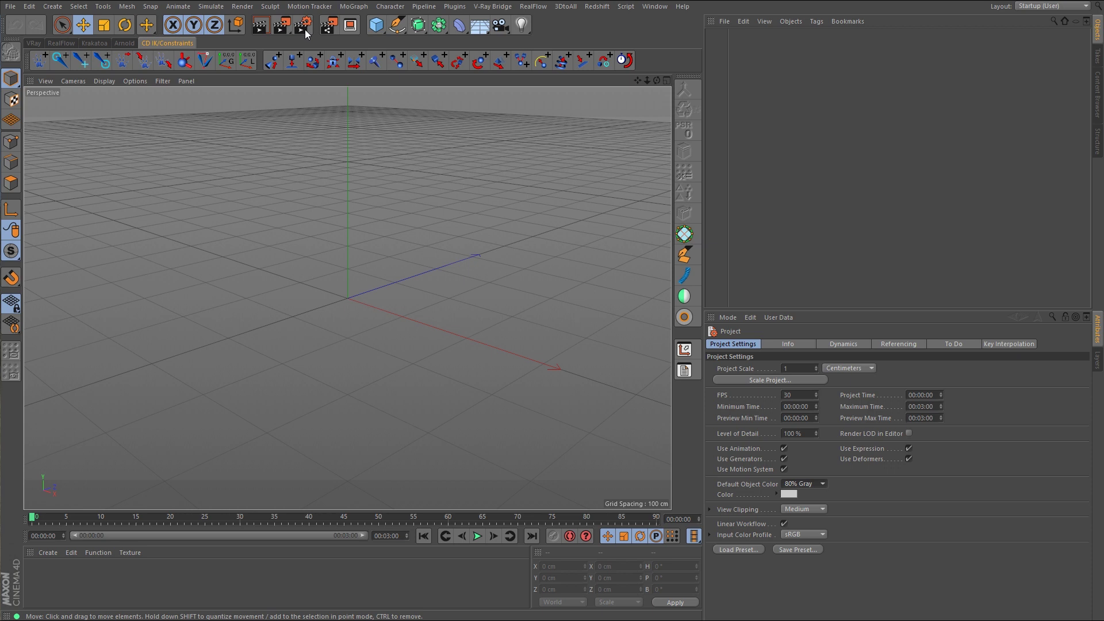
Draw a four-point Bezier spline in the maximized Top view, then return to Perspective with Live Selection.
{"action": "middle_click", "coordinate": [486, 240]}
{"action": "middle_click", "coordinate": [512, 219]}
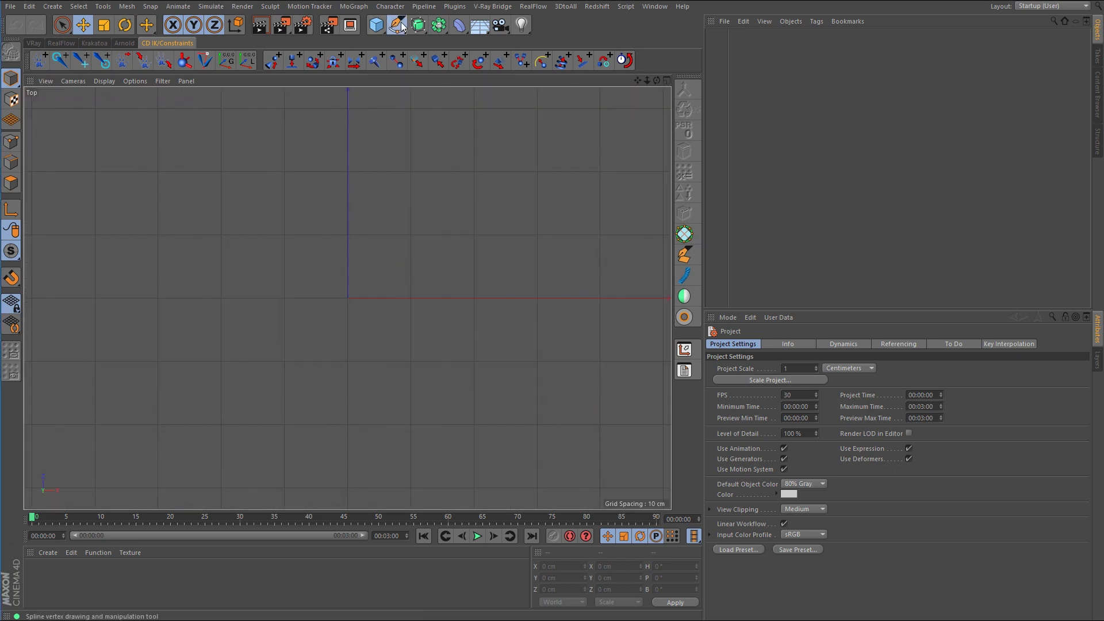
{"action": "left_click", "coordinate": [397, 24]}
{"action": "left_click", "coordinate": [425, 37]}
{"action": "left_click", "coordinate": [243, 357]}
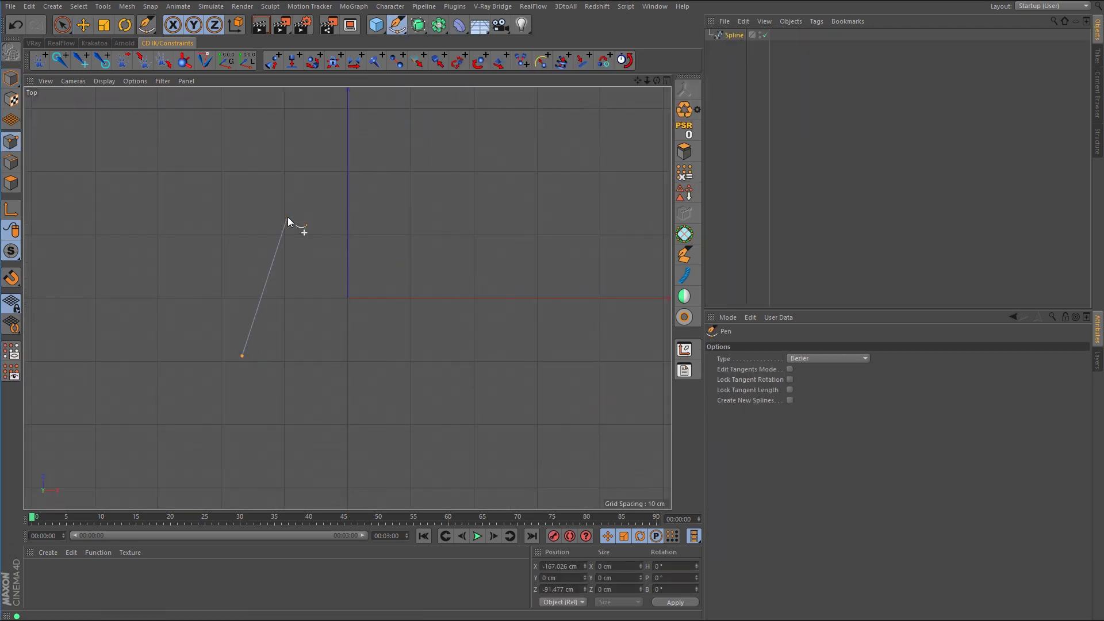
{"action": "left_click", "coordinate": [290, 217]}
{"action": "left_click", "coordinate": [448, 204]}
{"action": "left_click", "coordinate": [489, 335]}
{"action": "middle_click", "coordinate": [408, 288]}
{"action": "middle_click", "coordinate": [239, 193]}
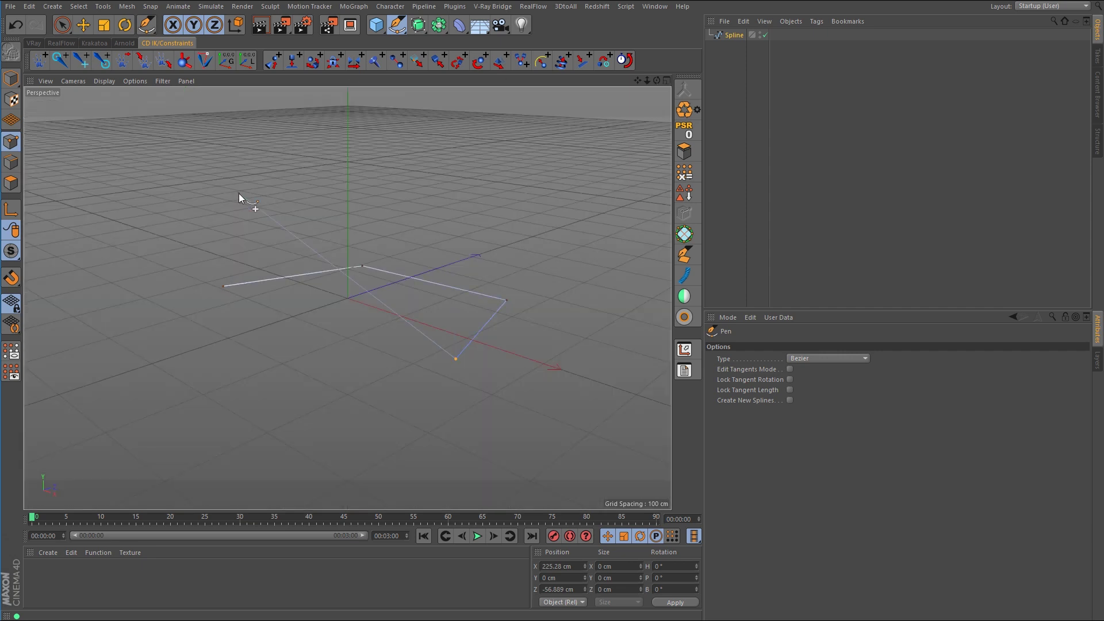
{"action": "key", "text": "9"}
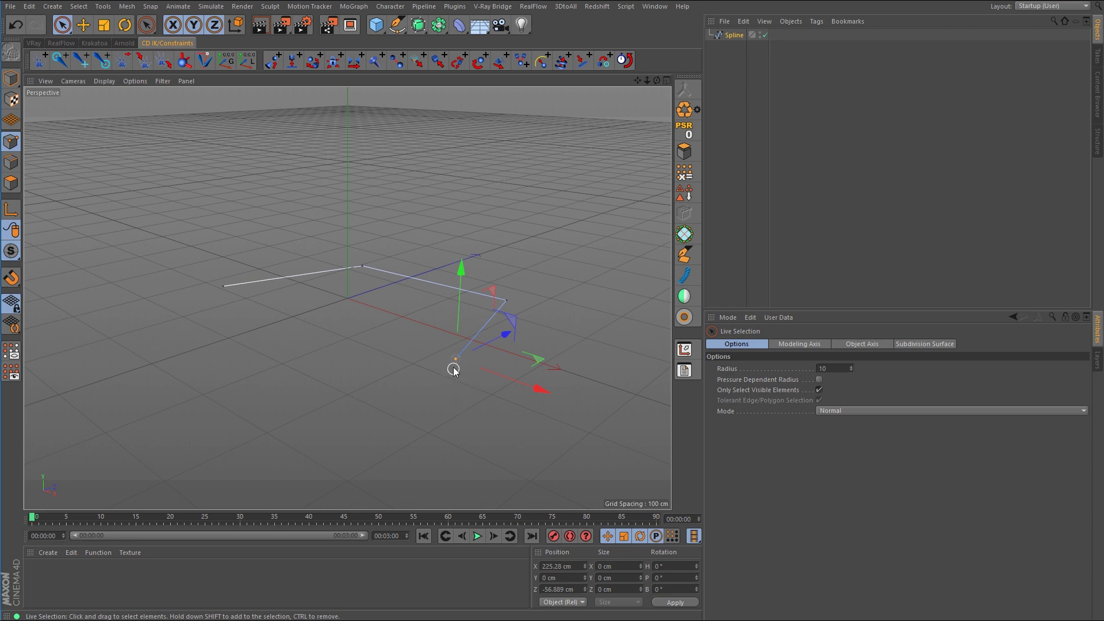
{"action": "left_click_drag", "start_coordinate": [509, 328], "coordinate": [598, 264]}
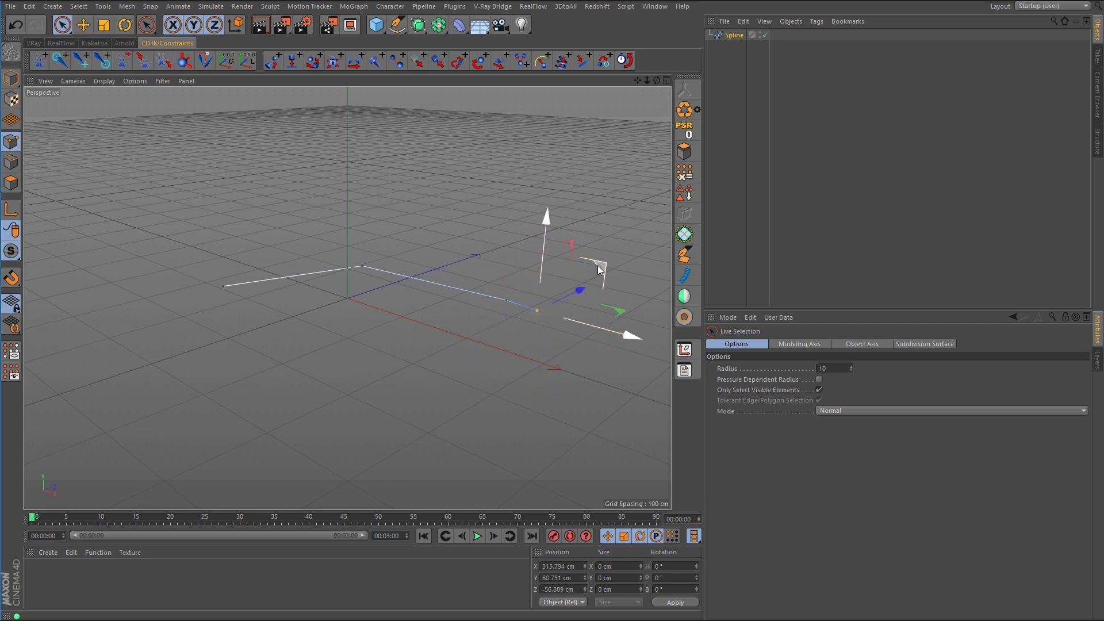
{"action": "key", "text": "ctrl+z"}
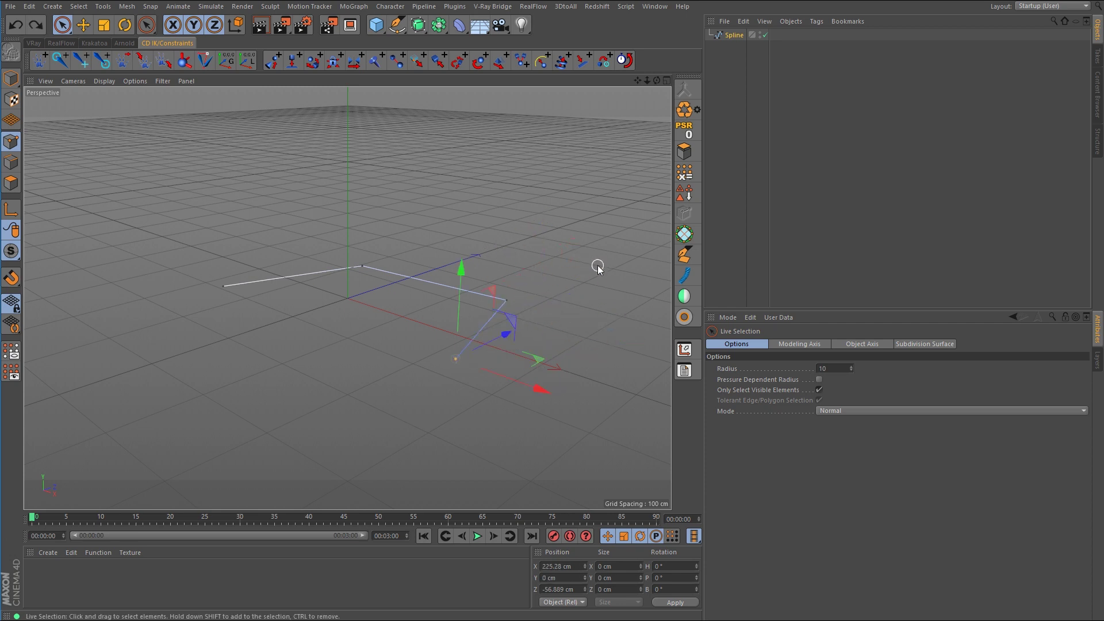
{"action": "left_click", "coordinate": [567, 174]}
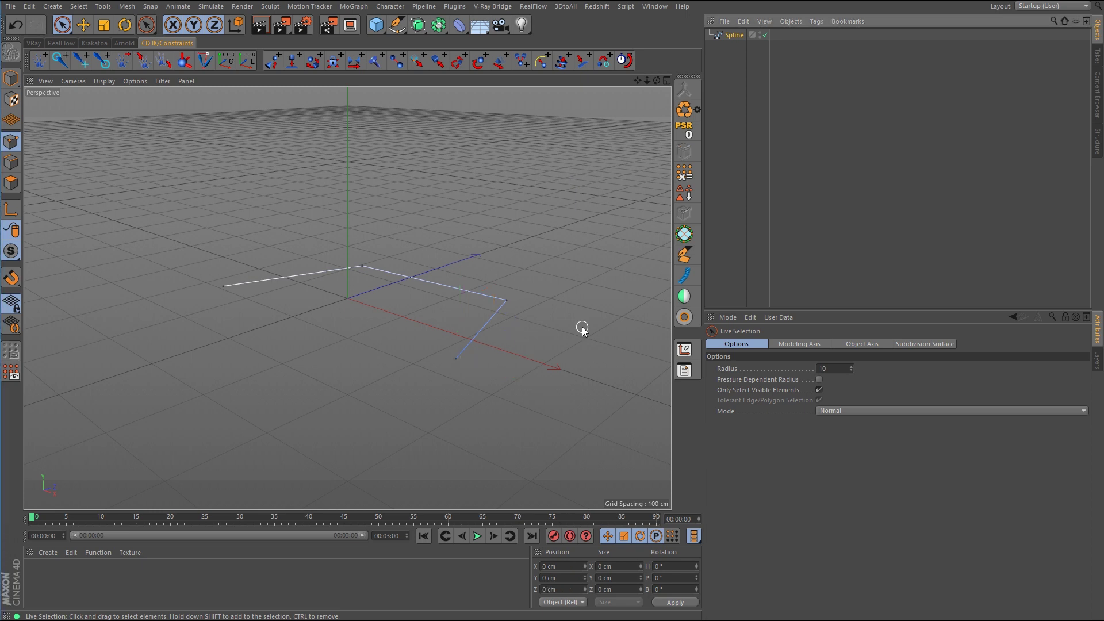
Add an IK-Spline character tag to Spline and link Spline itself as its driving spline.
{"action": "right_click", "coordinate": [736, 35]}
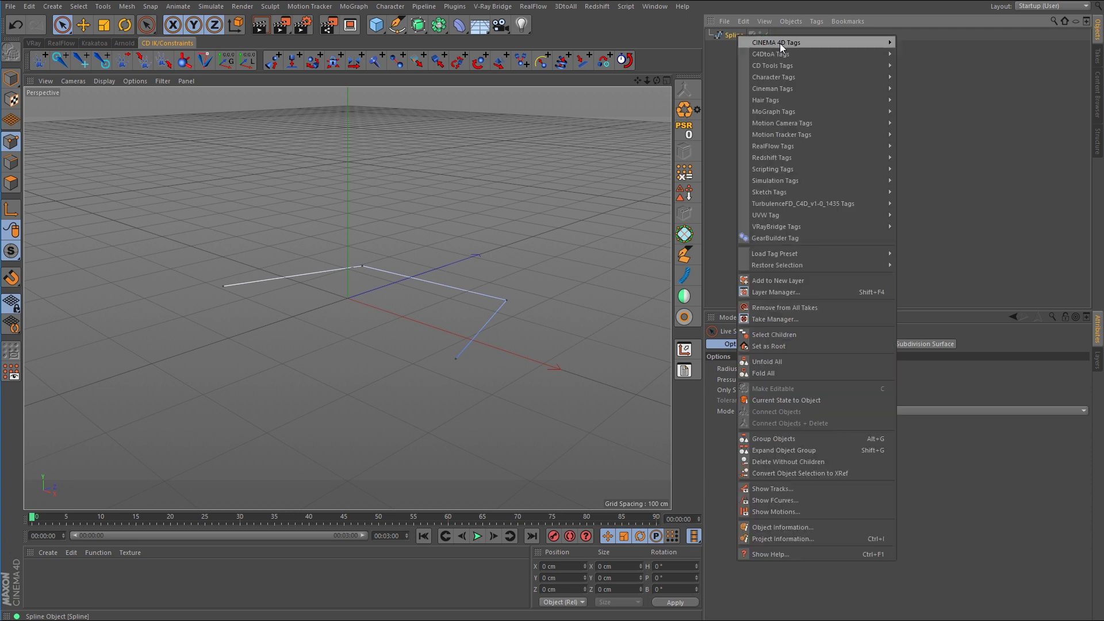
{"action": "mouse_move", "coordinate": [797, 74]}
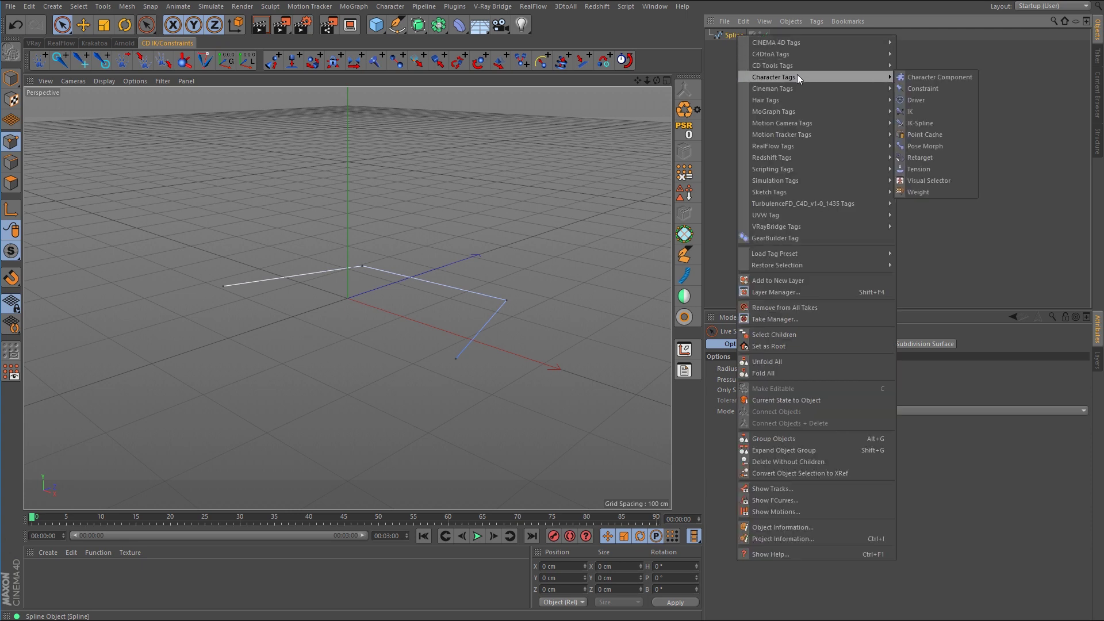
{"action": "left_click", "coordinate": [920, 123]}
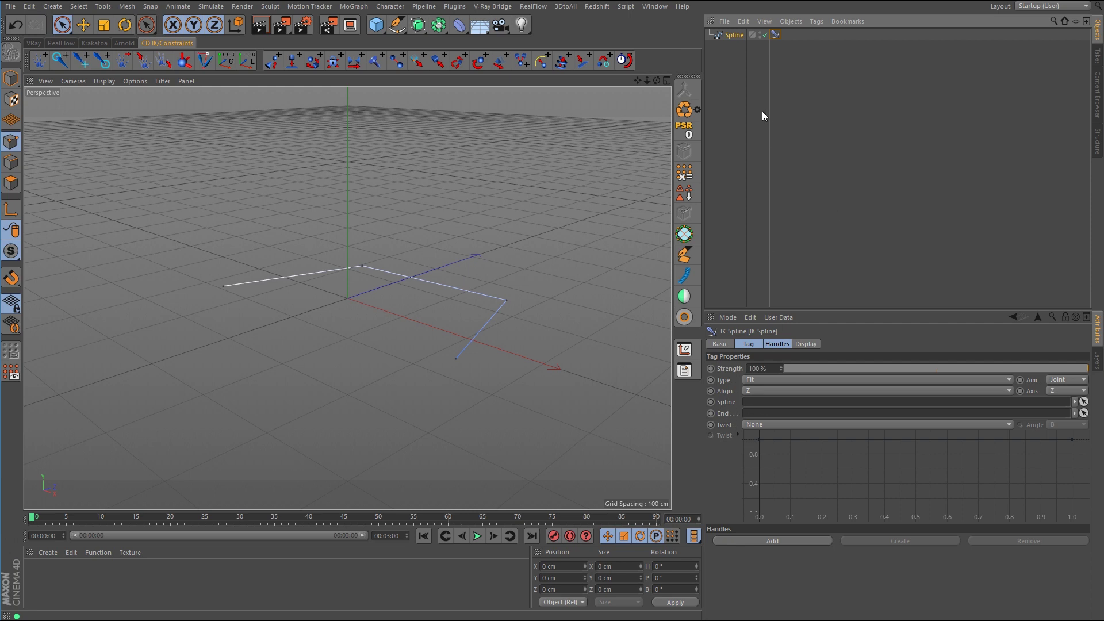
{"action": "left_click_drag", "start_coordinate": [736, 36], "coordinate": [752, 404]}
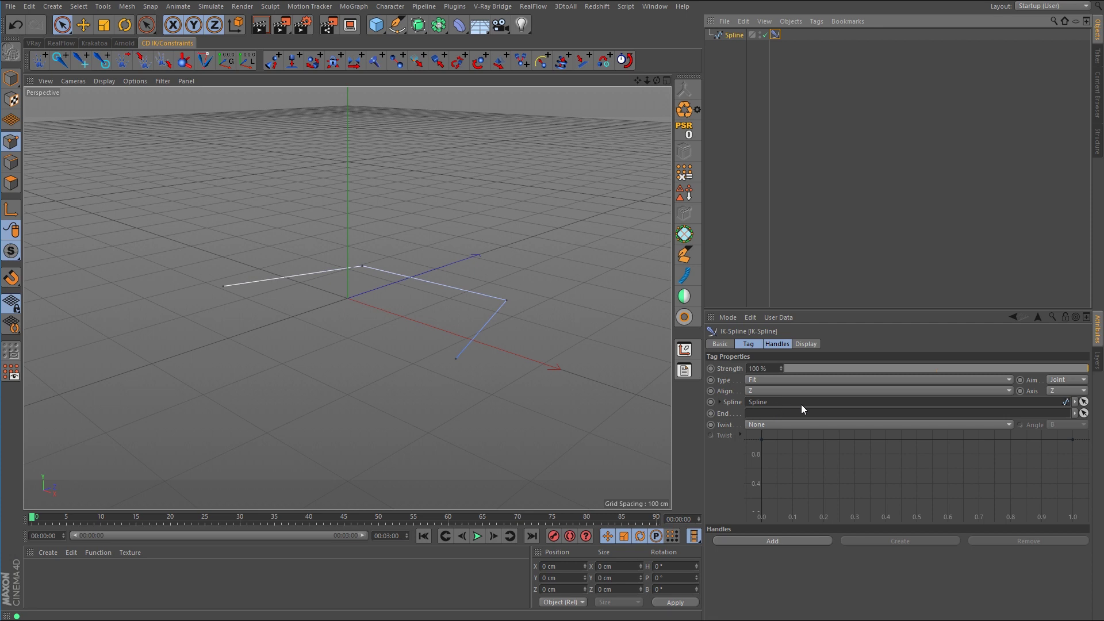
Add four handles in the IK-Spline tag's Handles tab and create their nulls, Null.0 to Null.3.
{"action": "left_click", "coordinate": [782, 345]}
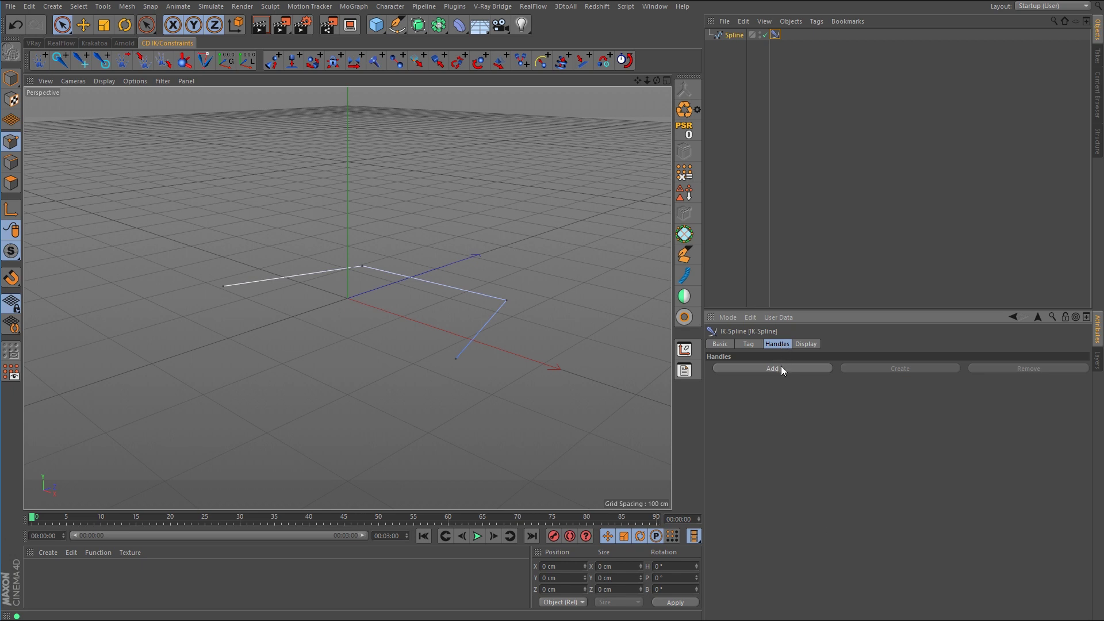
{"action": "left_click", "coordinate": [781, 368]}
{"action": "left_click", "coordinate": [782, 368]}
{"action": "left_click", "coordinate": [781, 368]}
{"action": "left_click", "coordinate": [781, 368]}
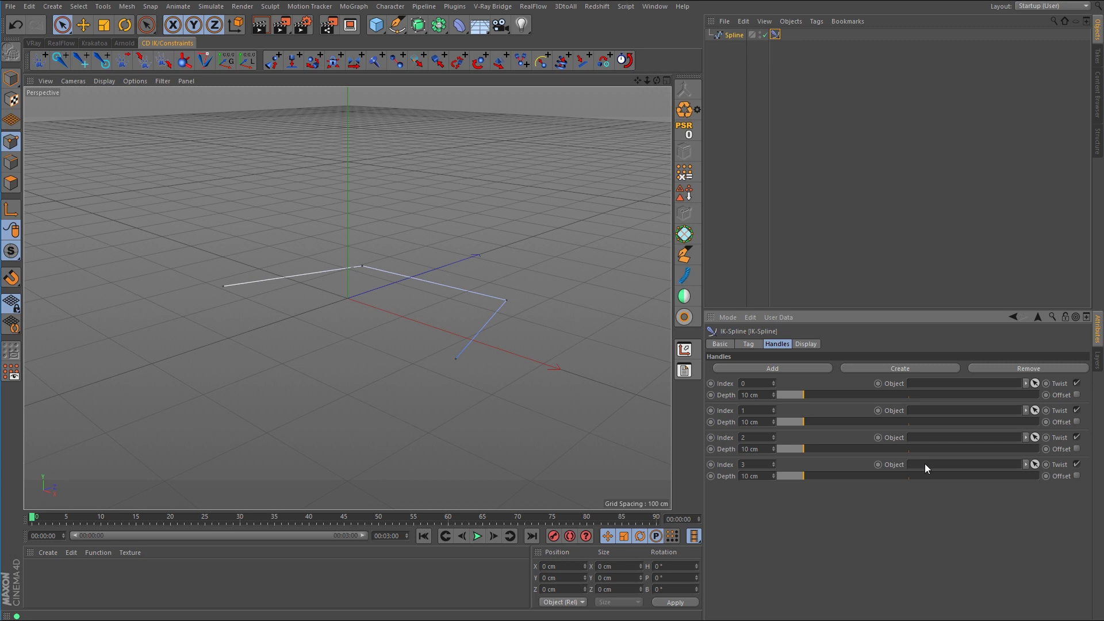
{"action": "left_click", "coordinate": [900, 368]}
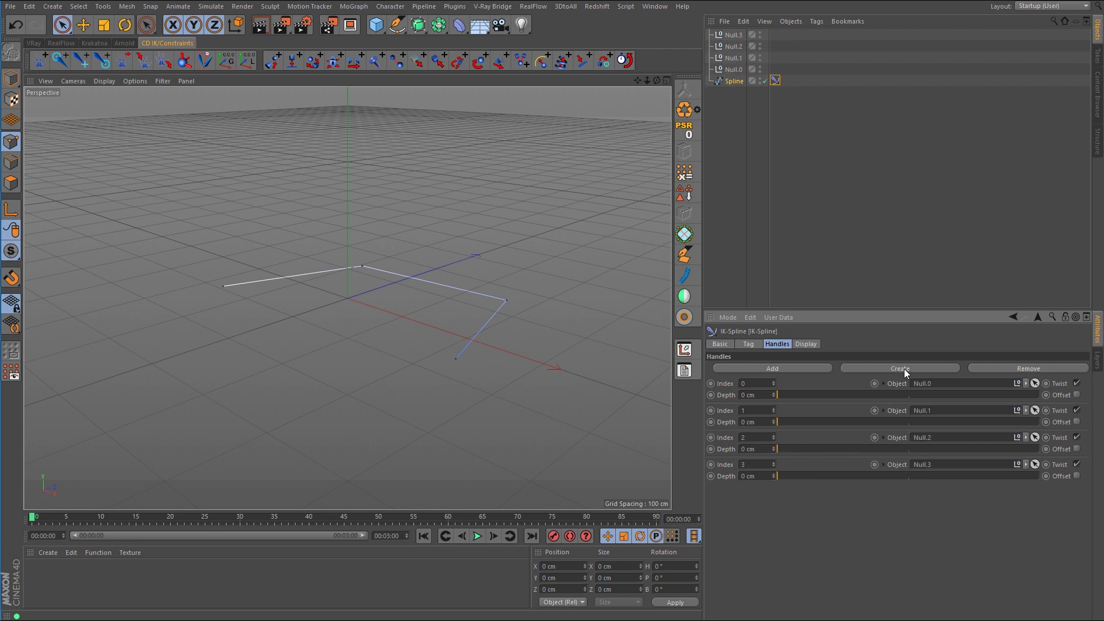
Set Null.0 through Null.3 to display as cubes with ZY orientation, then deselect them.
{"action": "left_click", "coordinate": [751, 91]}
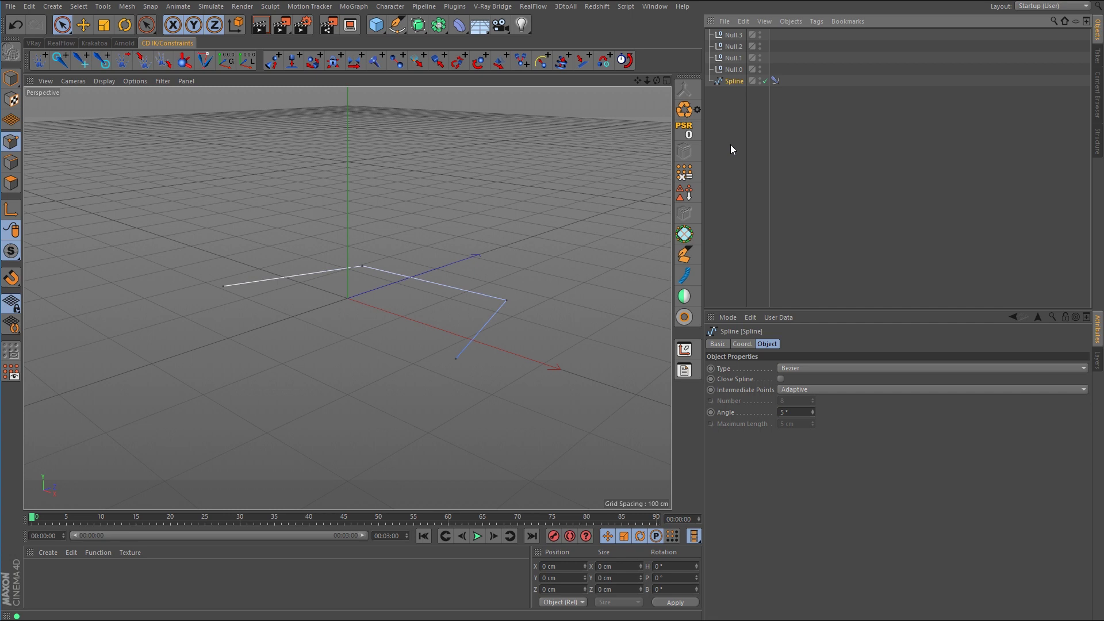
{"action": "left_click_drag", "start_coordinate": [769, 126], "coordinate": [796, 115]}
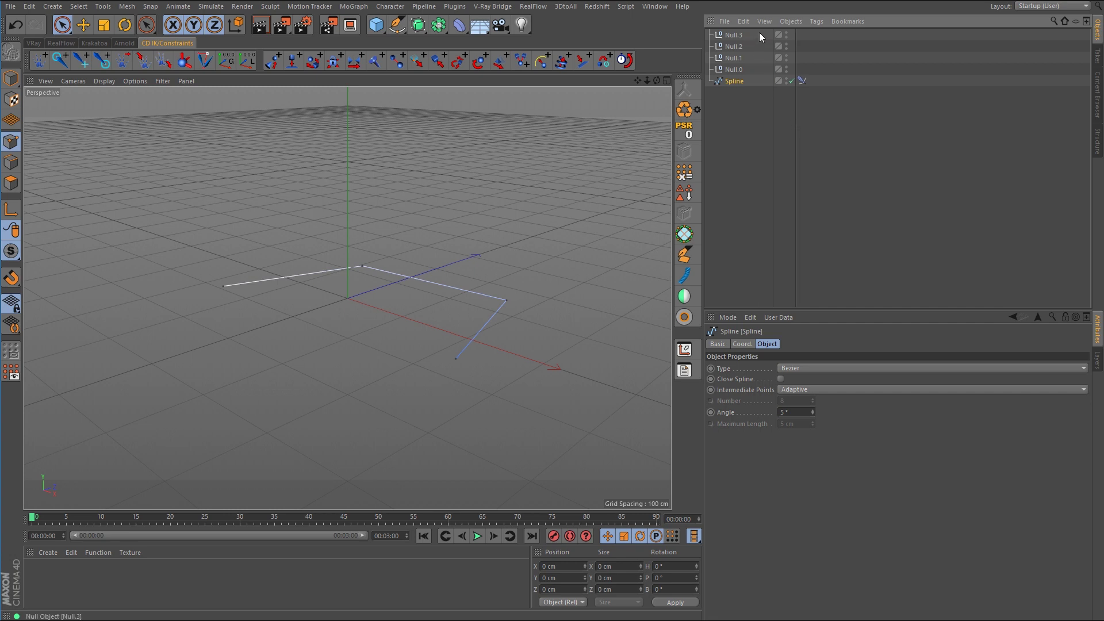
{"action": "left_click_drag", "start_coordinate": [759, 32], "coordinate": [733, 74]}
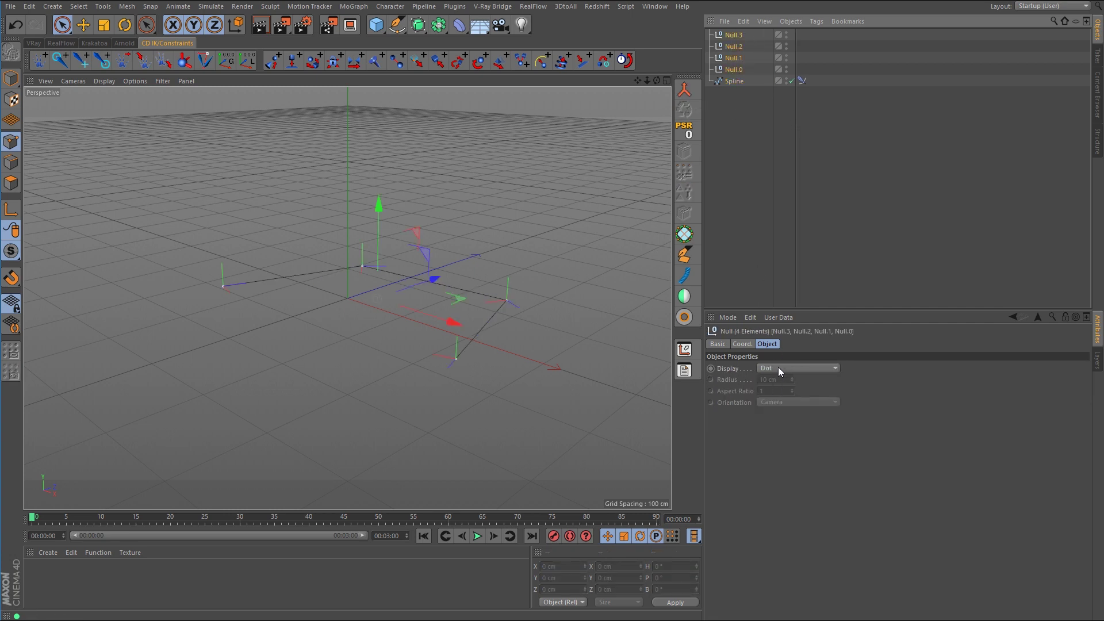
{"action": "left_click", "coordinate": [779, 368]}
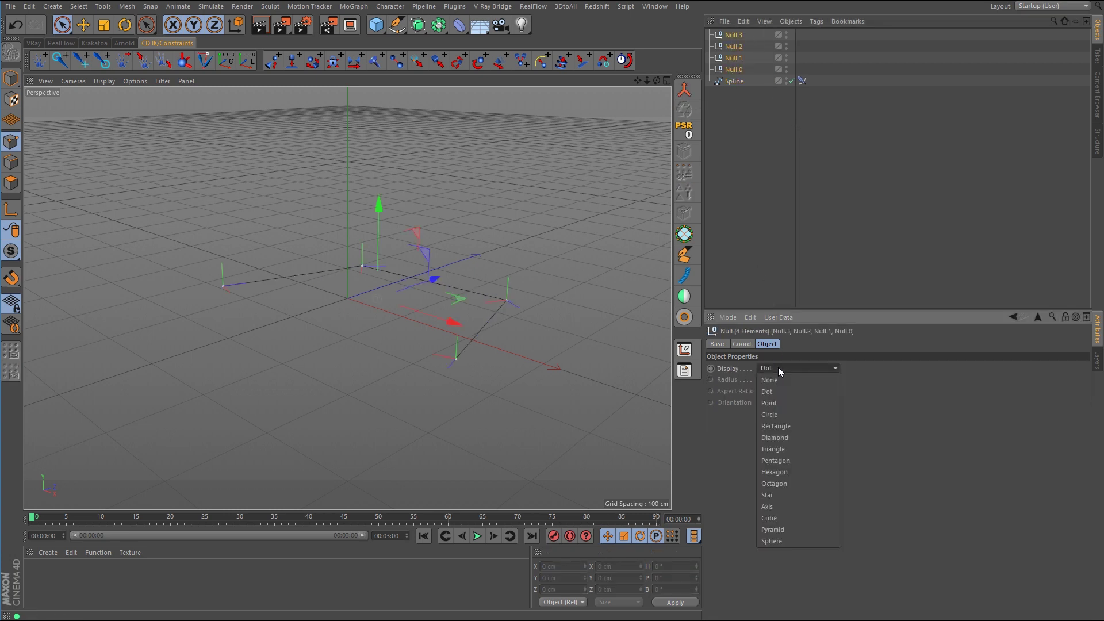
{"action": "left_click", "coordinate": [779, 518]}
{"action": "left_click", "coordinate": [779, 402]}
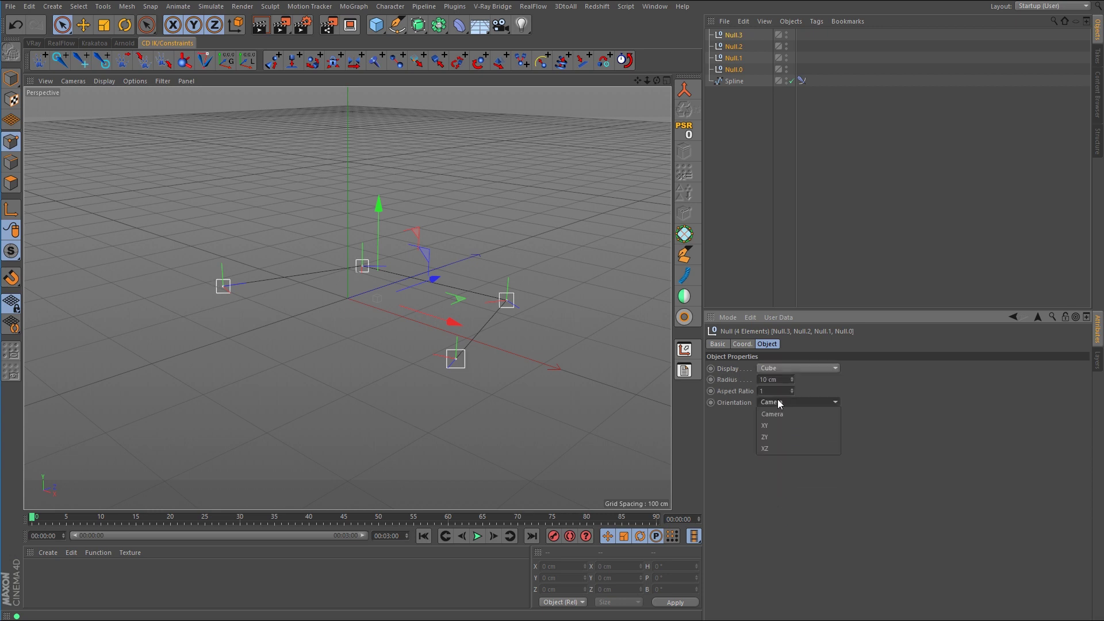
{"action": "left_click", "coordinate": [775, 436]}
{"action": "left_click", "coordinate": [842, 147]}
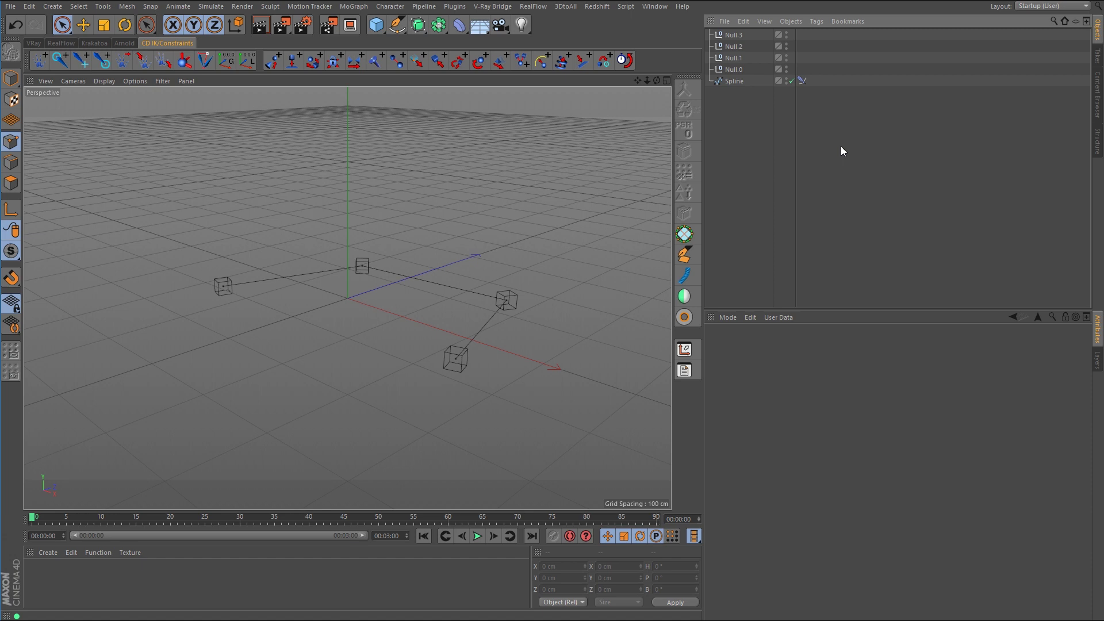
Set Null.0 as the End object of the IK-Spline tag.
{"action": "left_click", "coordinate": [802, 81]}
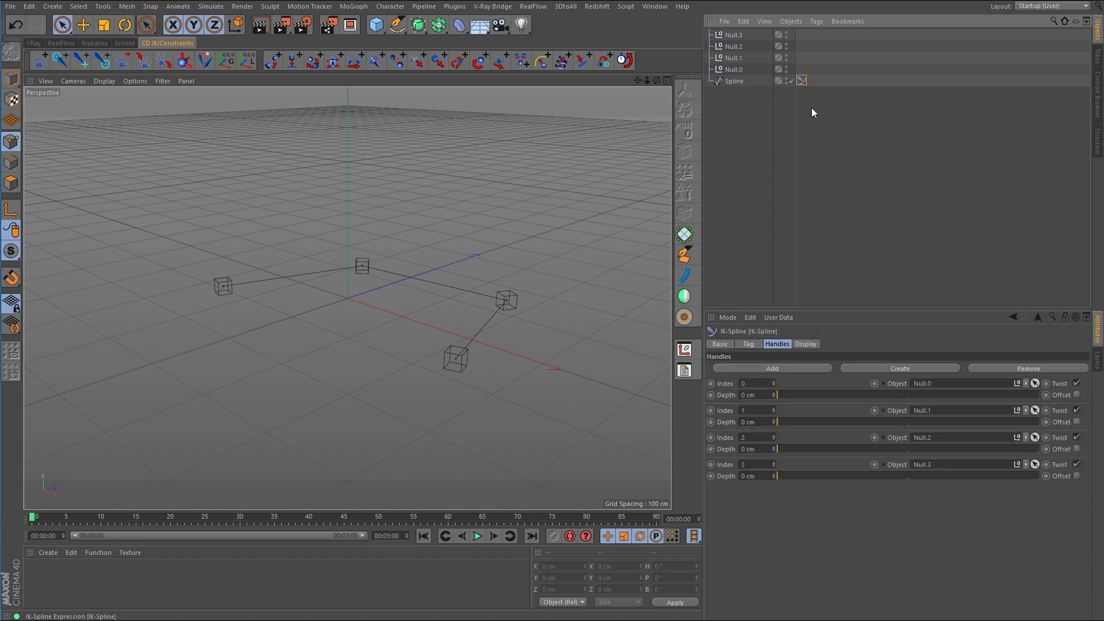
{"action": "left_click", "coordinate": [750, 344]}
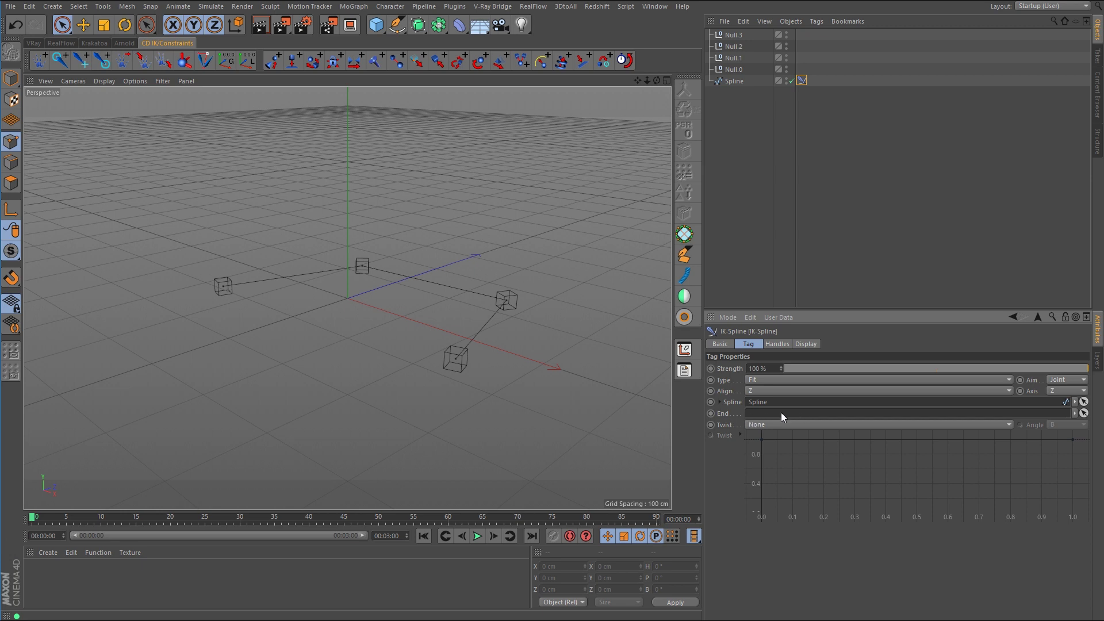
{"action": "left_click_drag", "start_coordinate": [739, 70], "coordinate": [775, 413]}
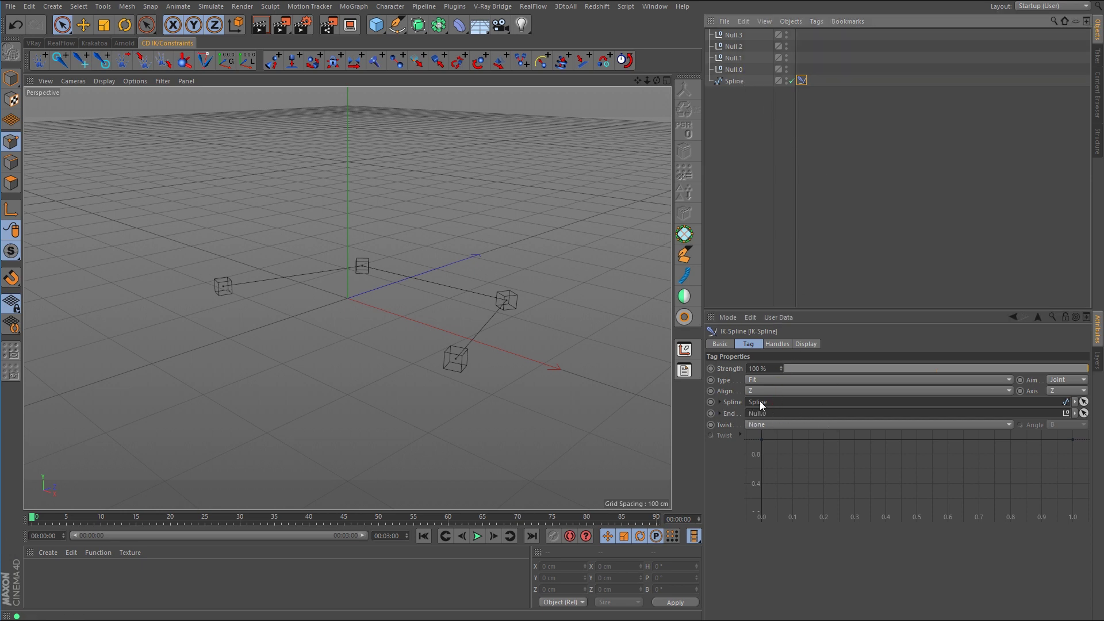
Raise Null.3 slightly in Y with the Move tool, then select all five scene objects.
{"action": "left_click", "coordinate": [734, 35]}
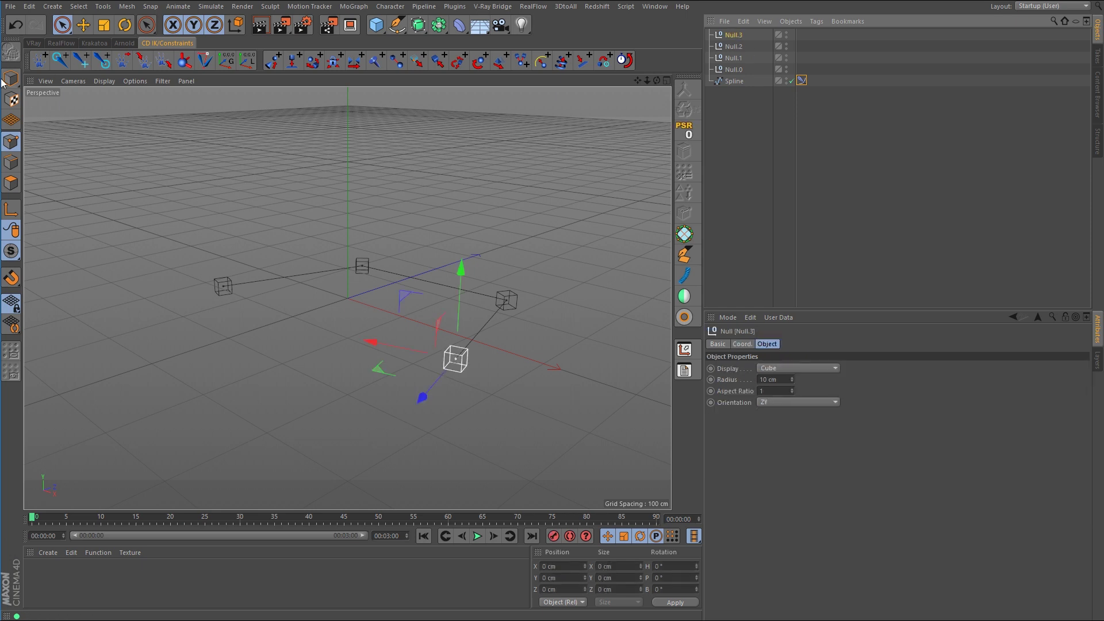
{"action": "key", "text": "e"}
{"action": "left_click_drag", "start_coordinate": [461, 268], "coordinate": [440, 311]}
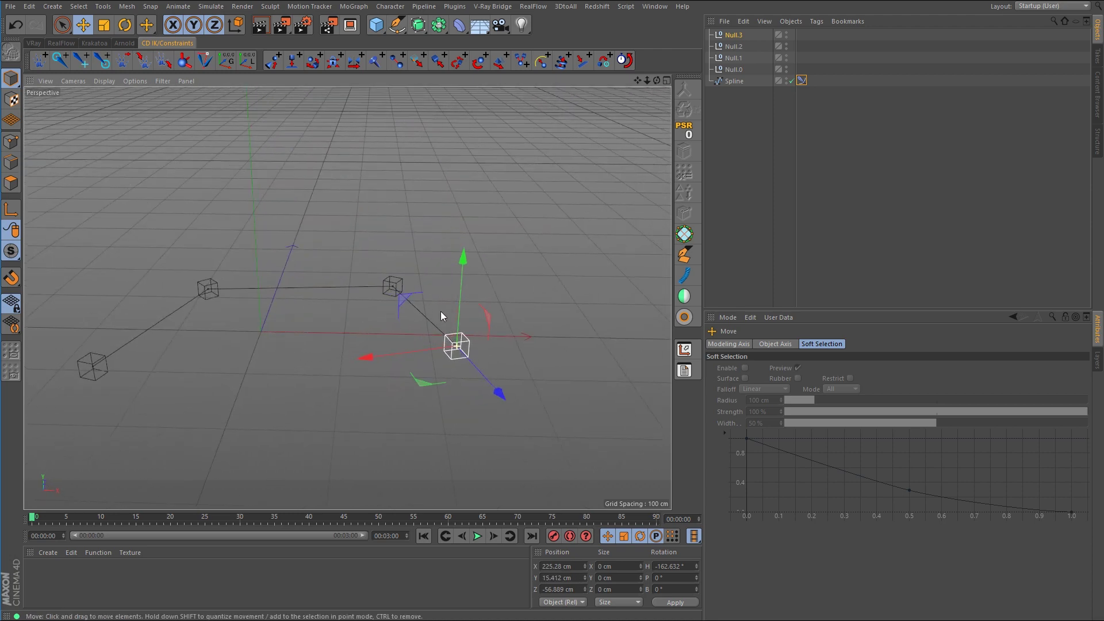
{"action": "key", "text": "ctrl+z"}
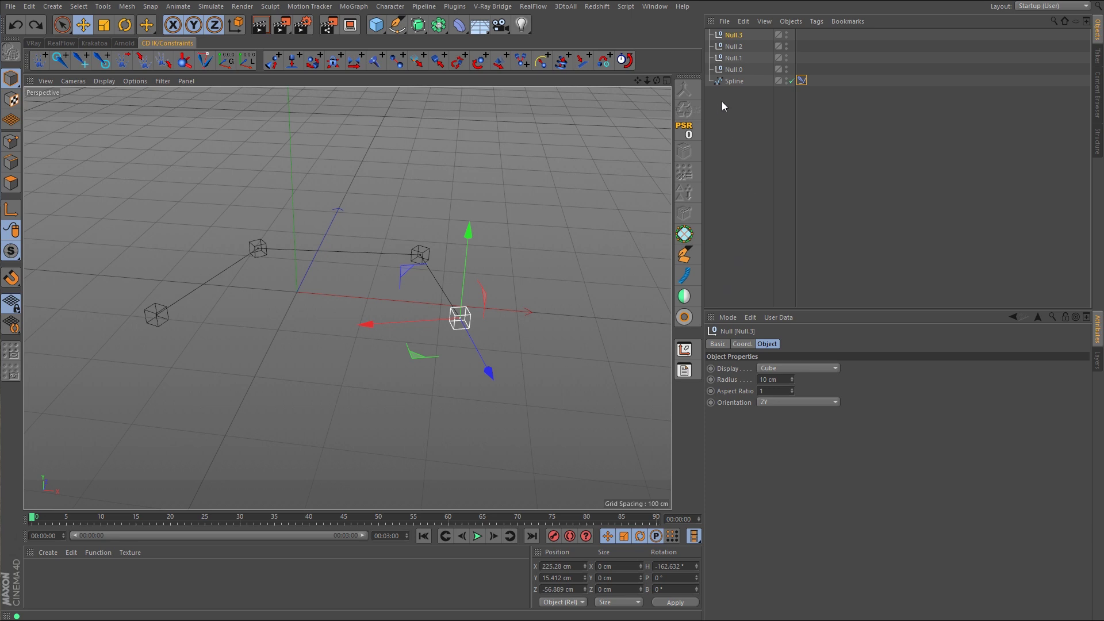
{"action": "left_click_drag", "start_coordinate": [723, 107], "coordinate": [748, 36]}
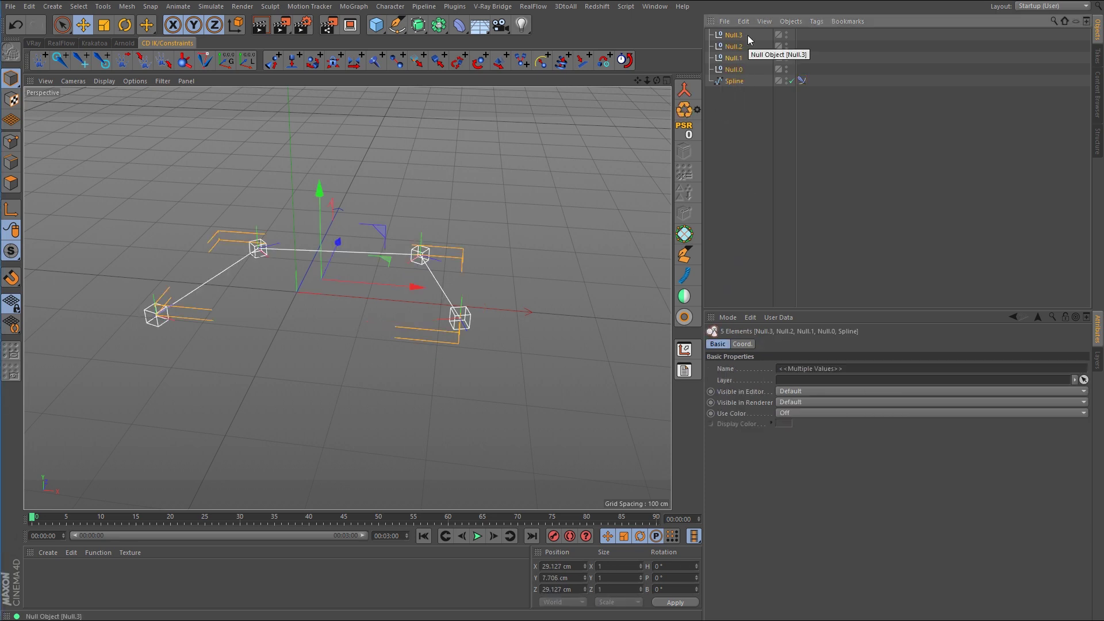
Delete the old nulls and spline and add a MoGraph Tracer object.
{"action": "key", "text": "Delete"}
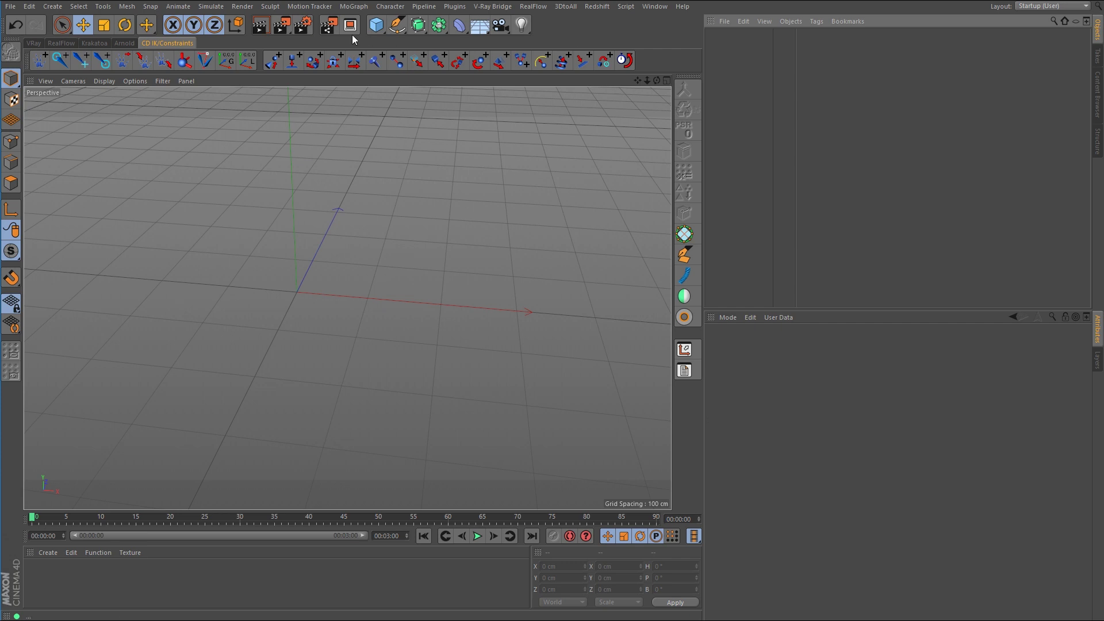
{"action": "left_click", "coordinate": [354, 6]}
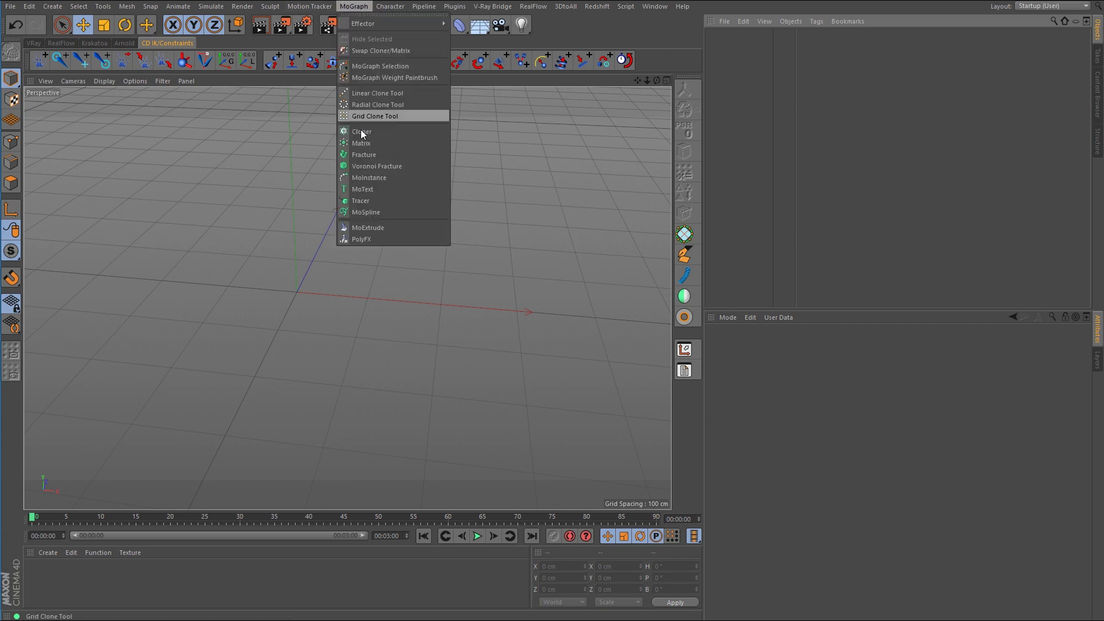
{"action": "left_click", "coordinate": [366, 201]}
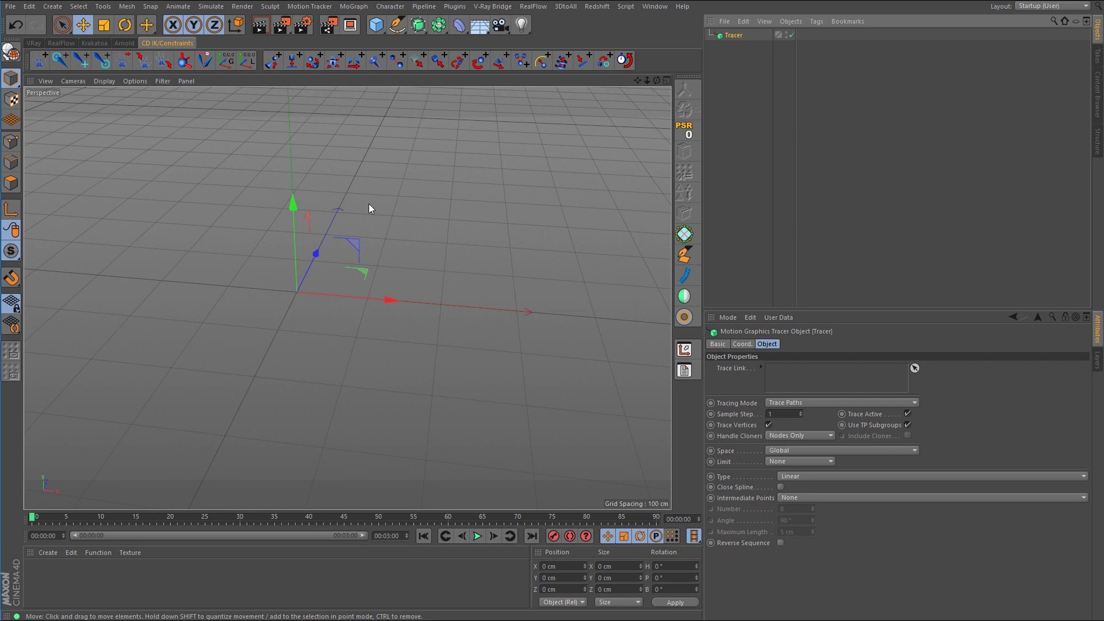
Add a null displayed as an XY-oriented cube and Ctrl-drag copies across the floor.
{"action": "left_click", "coordinate": [53, 6]}
{"action": "mouse_move", "coordinate": [58, 25]}
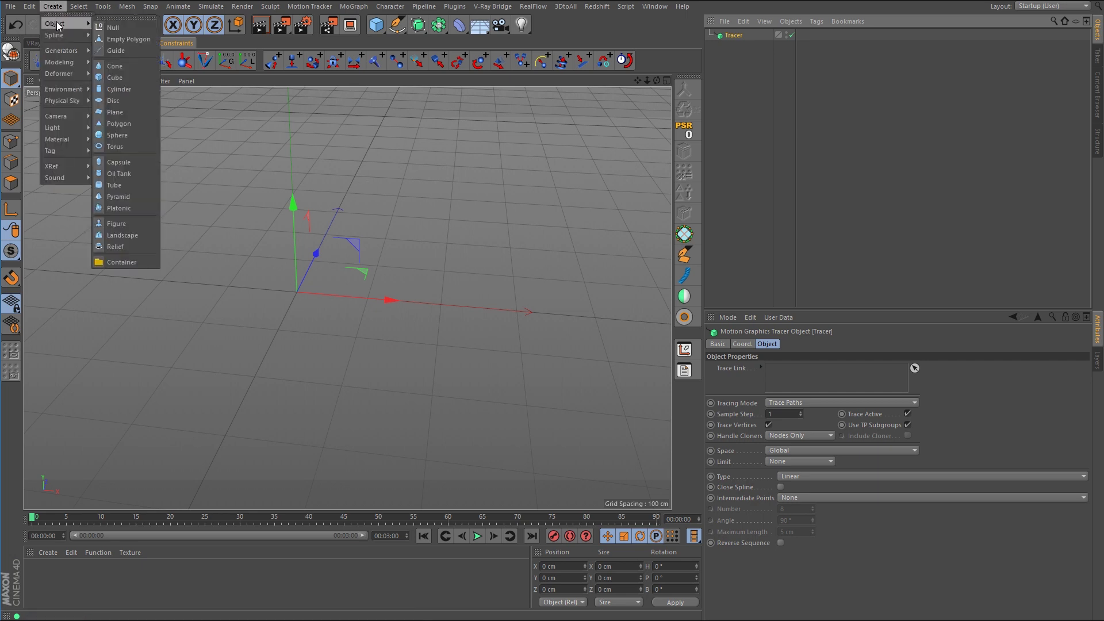
{"action": "left_click", "coordinate": [113, 27]}
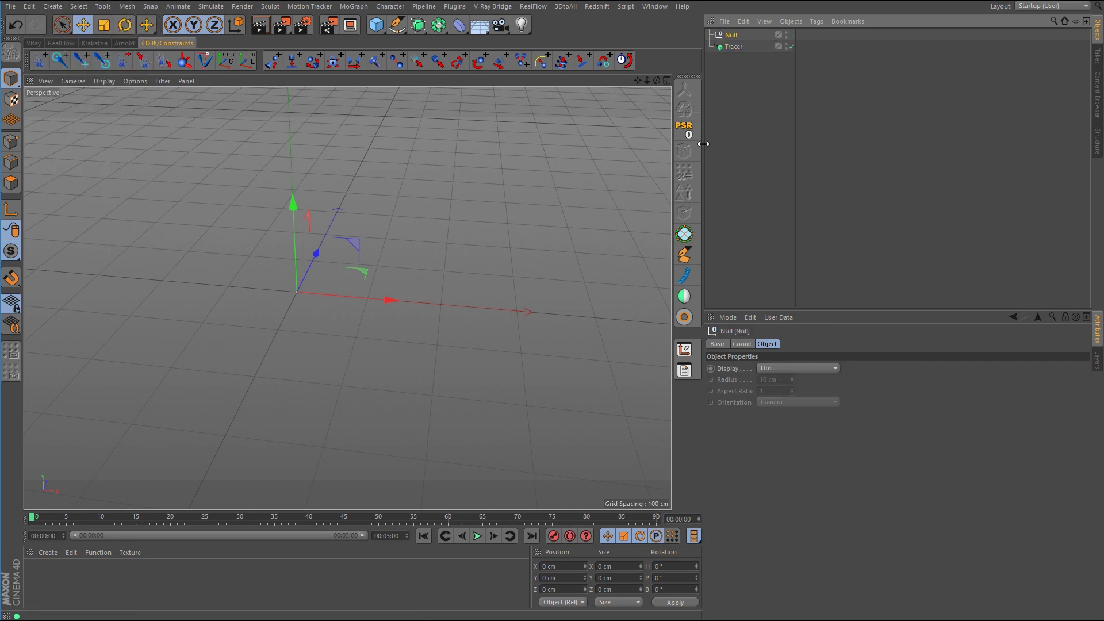
{"action": "left_click", "coordinate": [821, 368]}
{"action": "left_click", "coordinate": [794, 507]}
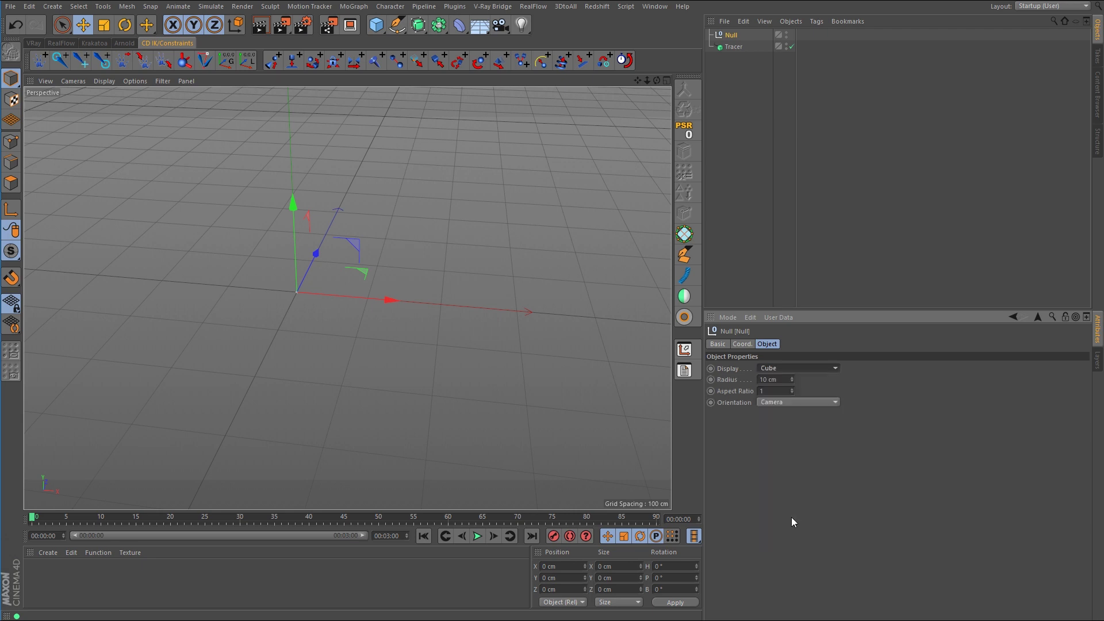
{"action": "left_click", "coordinate": [785, 403]}
{"action": "left_click", "coordinate": [782, 423]}
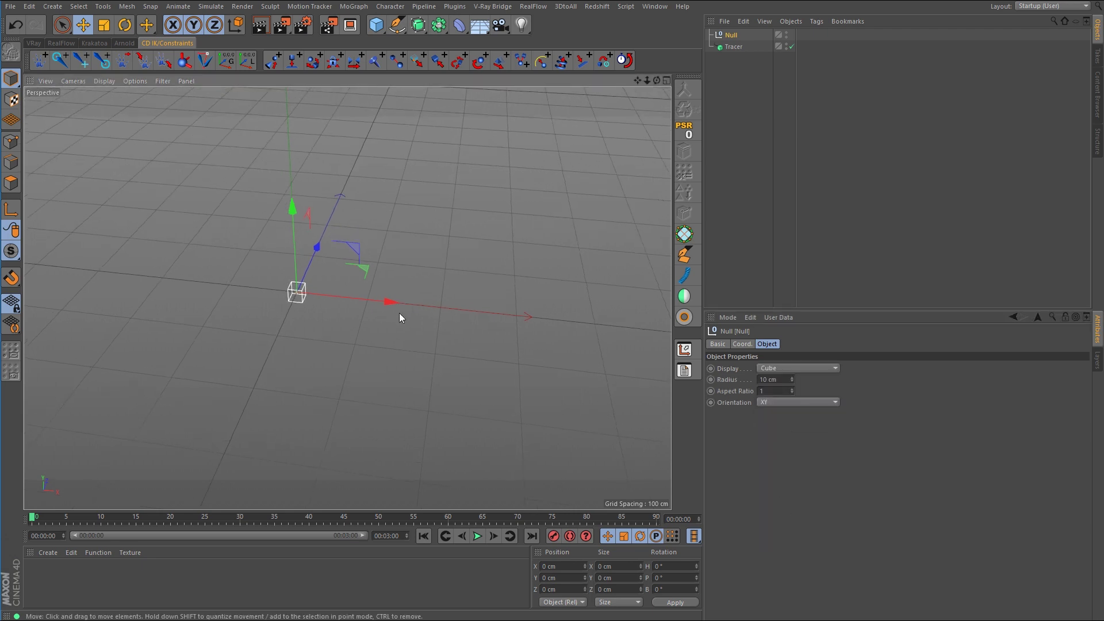
{"action": "left_click_drag", "start_coordinate": [401, 317], "coordinate": [466, 318]}
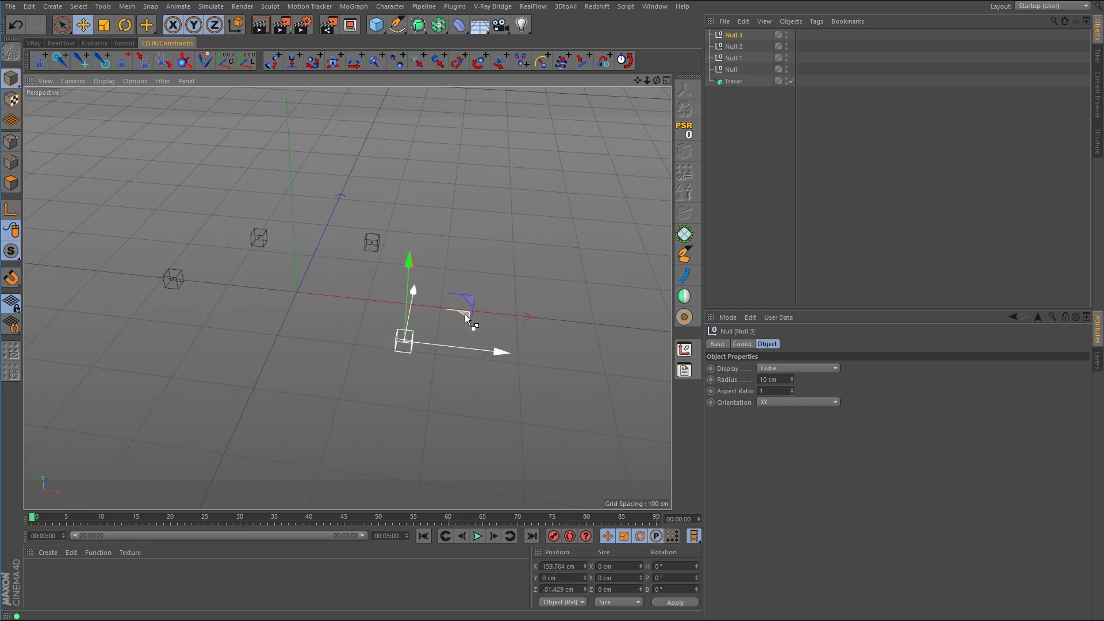
Pick Null.3, Null.2 and Null.1 into the Tracer's Trace Link and set Tracing Mode to Connect All Objects.
{"action": "left_click", "coordinate": [737, 82]}
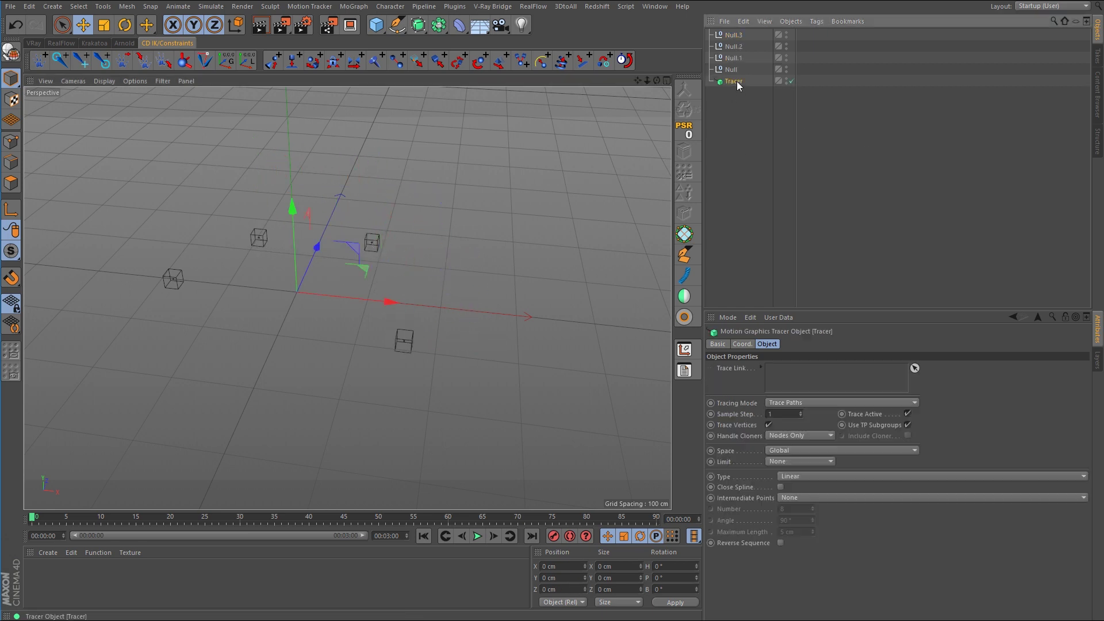
{"action": "left_click", "coordinate": [915, 368]}
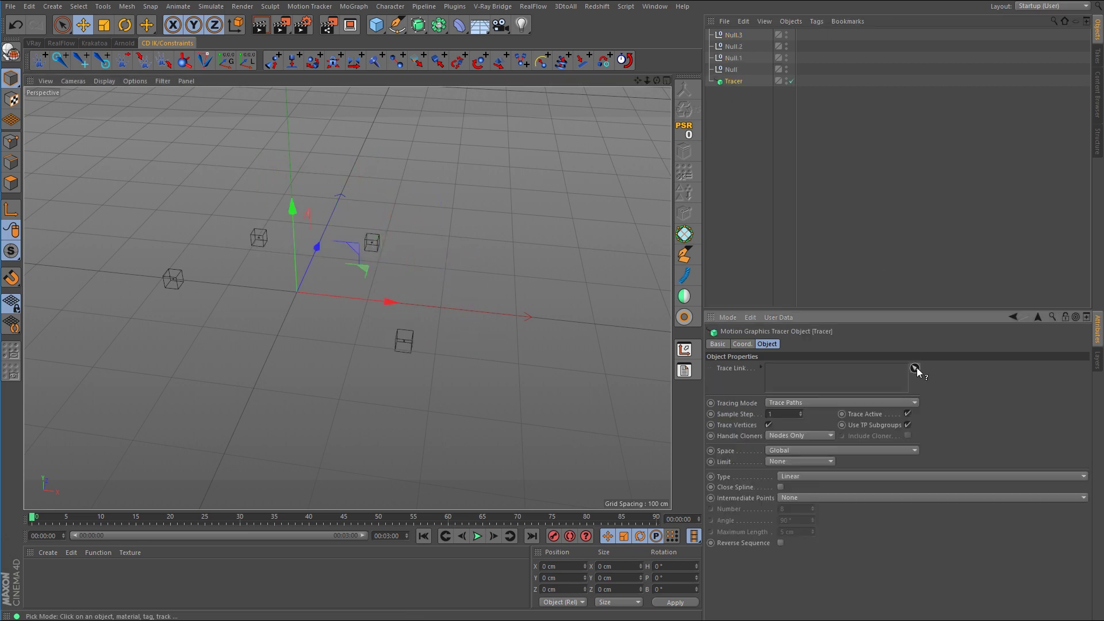
{"action": "left_click", "coordinate": [738, 35]}
{"action": "left_click", "coordinate": [737, 47]}
{"action": "left_click", "coordinate": [736, 59]}
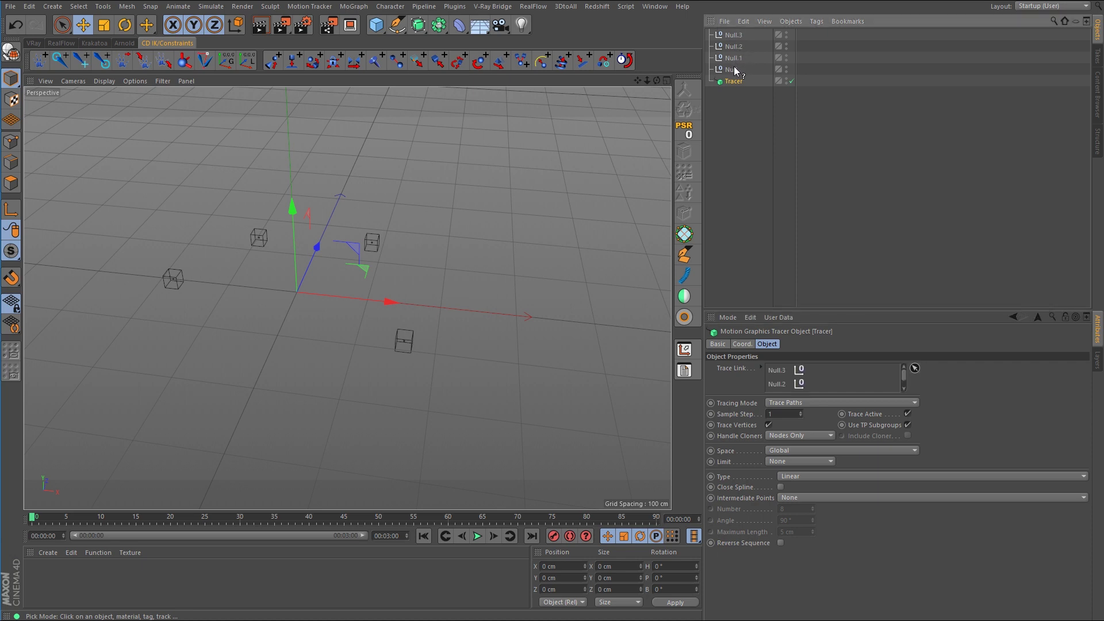
{"action": "left_click", "coordinate": [915, 368]}
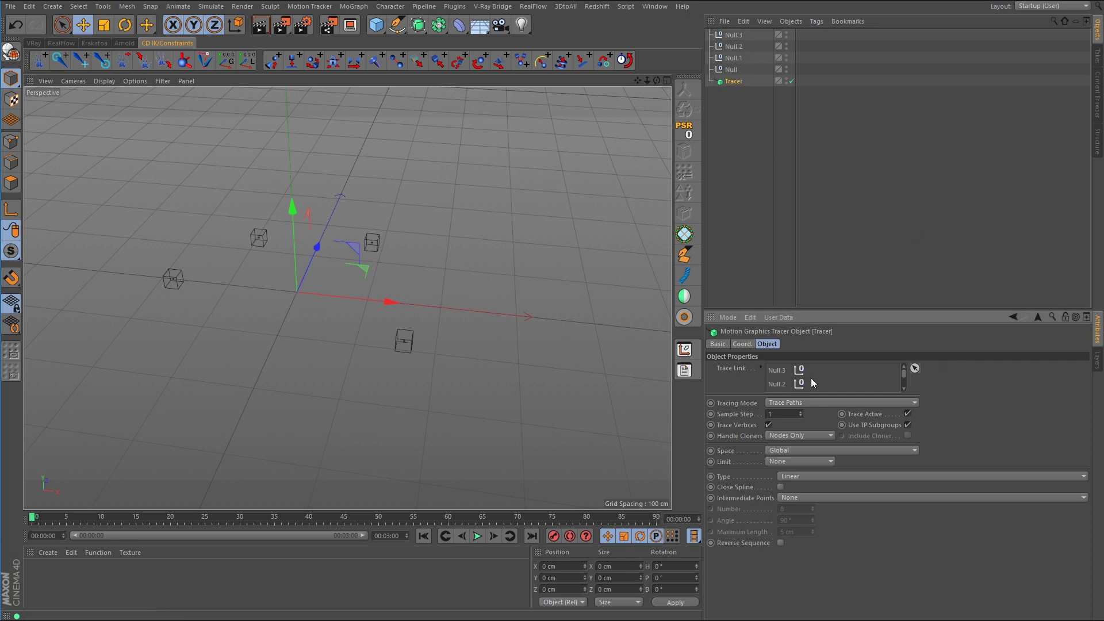
{"action": "left_click", "coordinate": [792, 402]}
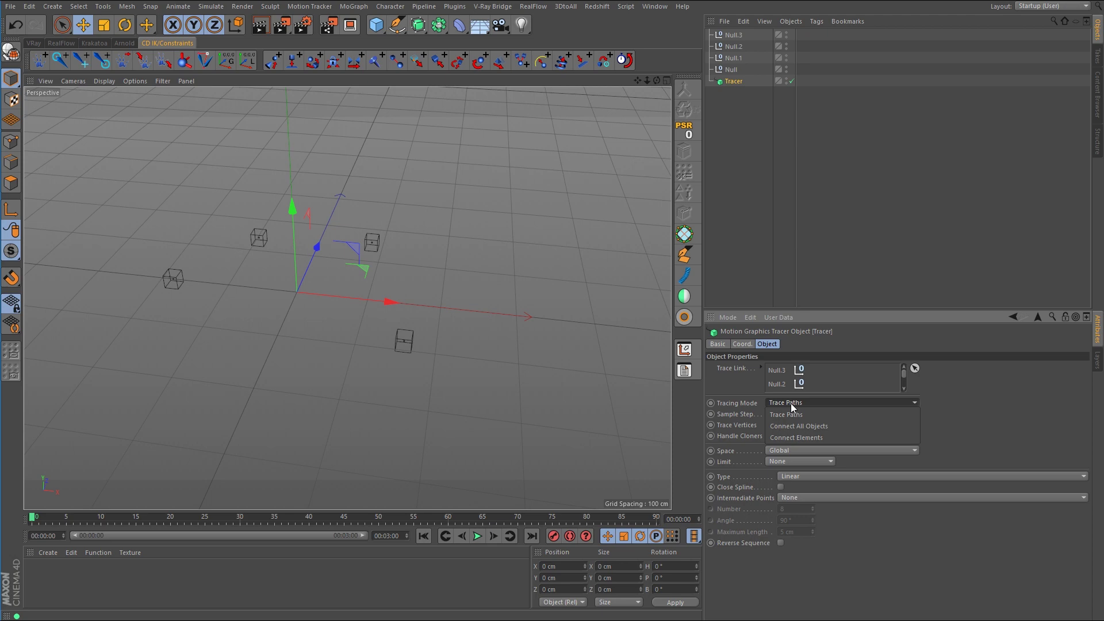
{"action": "left_click", "coordinate": [801, 427]}
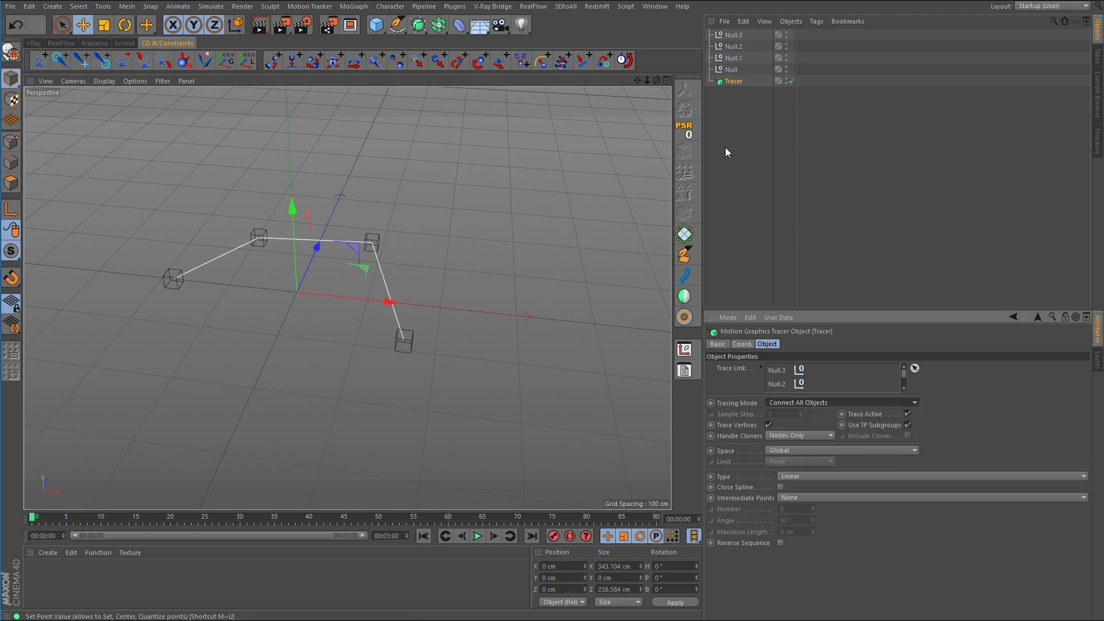
Drag the null named Null to a new spot so the traced line bends, then select all five objects.
{"action": "left_click", "coordinate": [731, 69]}
{"action": "left_click_drag", "start_coordinate": [385, 214], "coordinate": [341, 191], "text": "alt"}
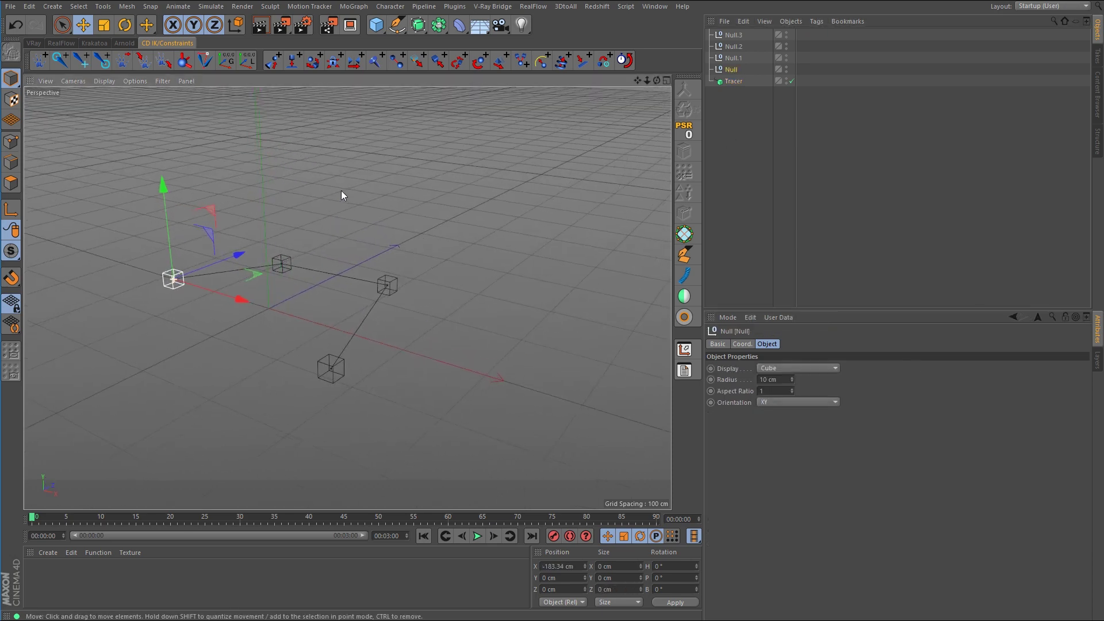
{"action": "left_click_drag", "start_coordinate": [211, 211], "coordinate": [210, 236]}
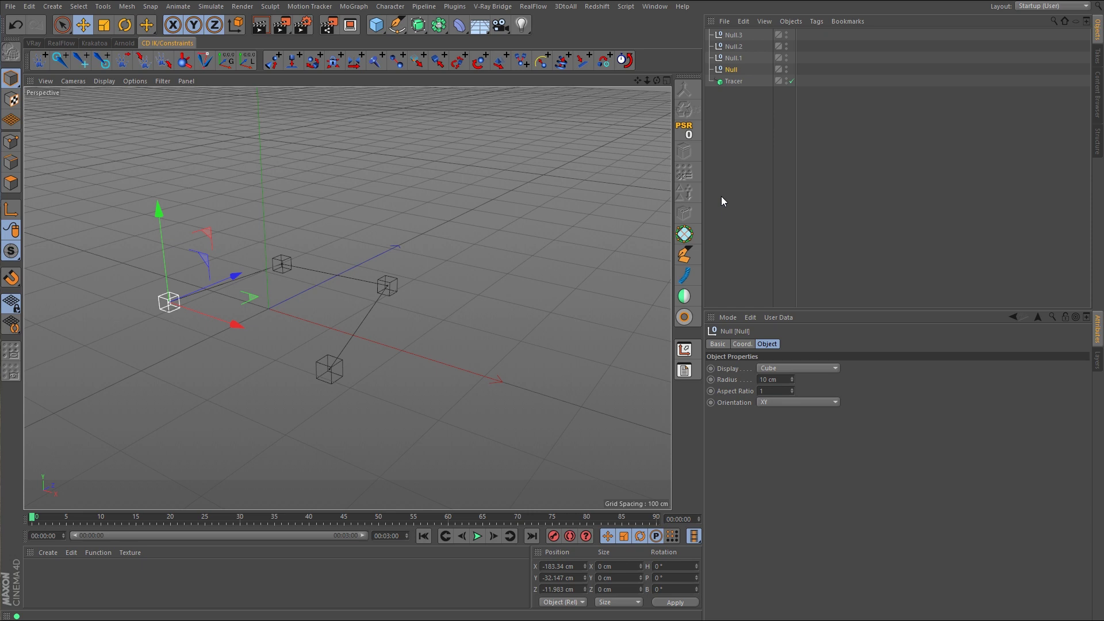
{"action": "left_click_drag", "start_coordinate": [735, 112], "coordinate": [751, 36]}
Delete the Tracer and nulls, and maximize the Top view with the Pen tool active.
{"action": "key", "text": "Delete"}
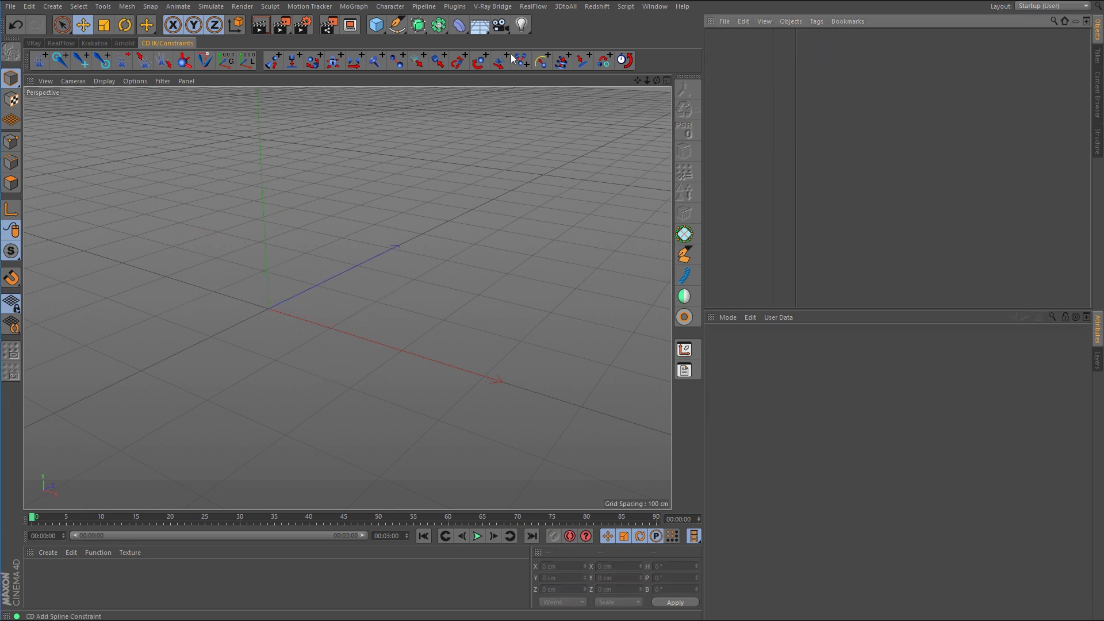
{"action": "left_click_drag", "start_coordinate": [397, 28], "coordinate": [445, 42]}
{"action": "middle_click", "coordinate": [443, 245]}
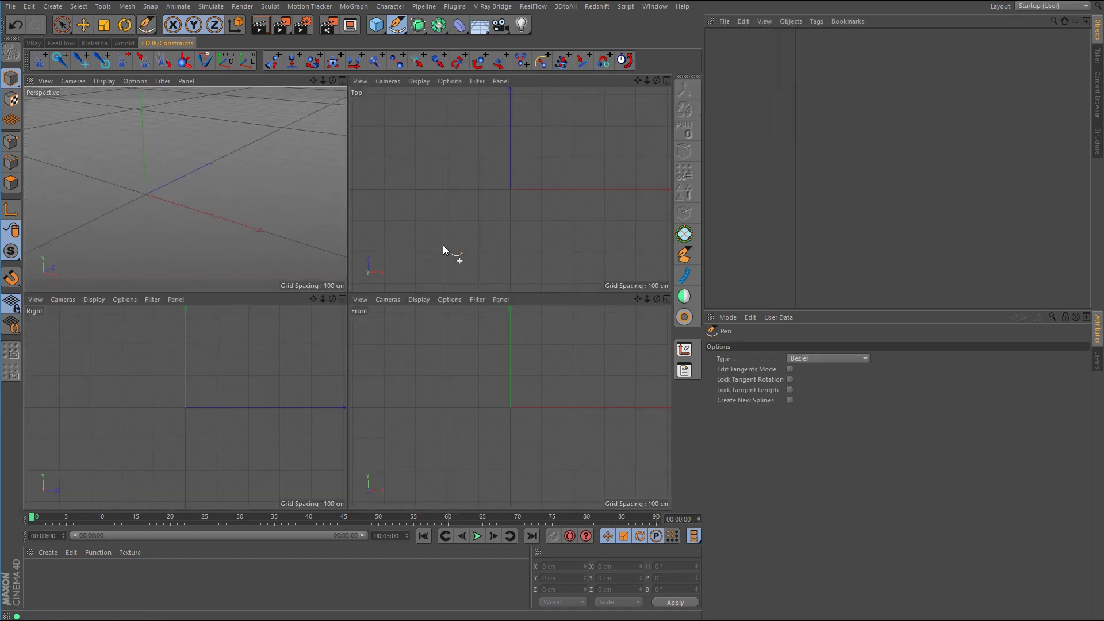
{"action": "middle_click", "coordinate": [443, 245]}
Draw a four-point open spline on the ground, then return to Perspective with the selection tool.
{"action": "left_click", "coordinate": [231, 352]}
{"action": "left_click", "coordinate": [291, 224]}
{"action": "left_click", "coordinate": [409, 225]}
{"action": "left_click", "coordinate": [453, 350]}
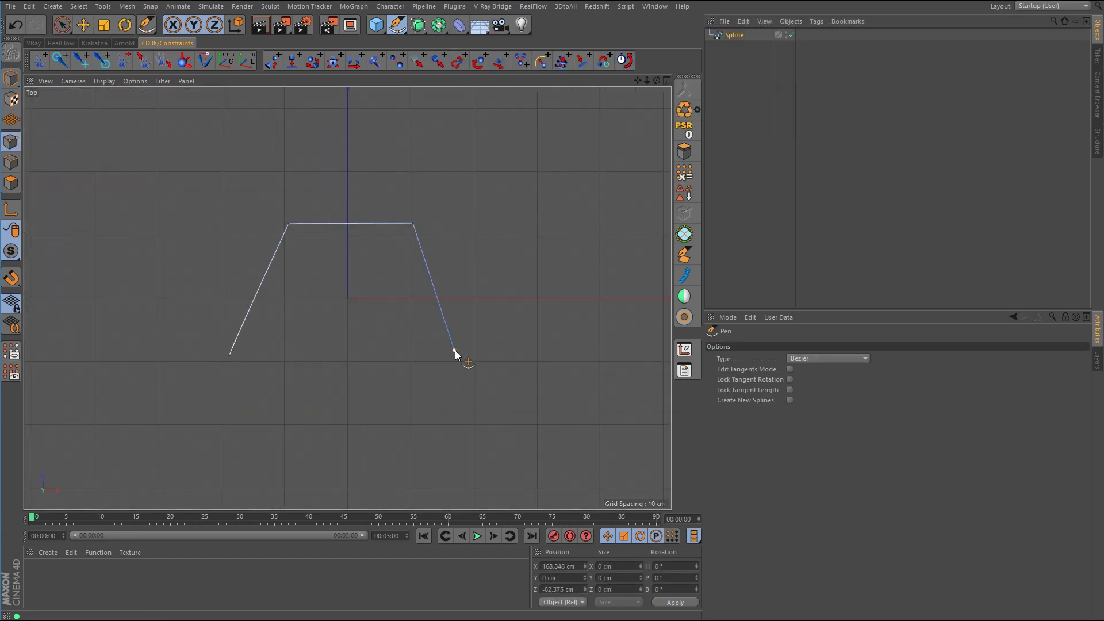
{"action": "middle_click", "coordinate": [455, 351]}
{"action": "middle_click", "coordinate": [244, 208]}
{"action": "left_click", "coordinate": [62, 25]}
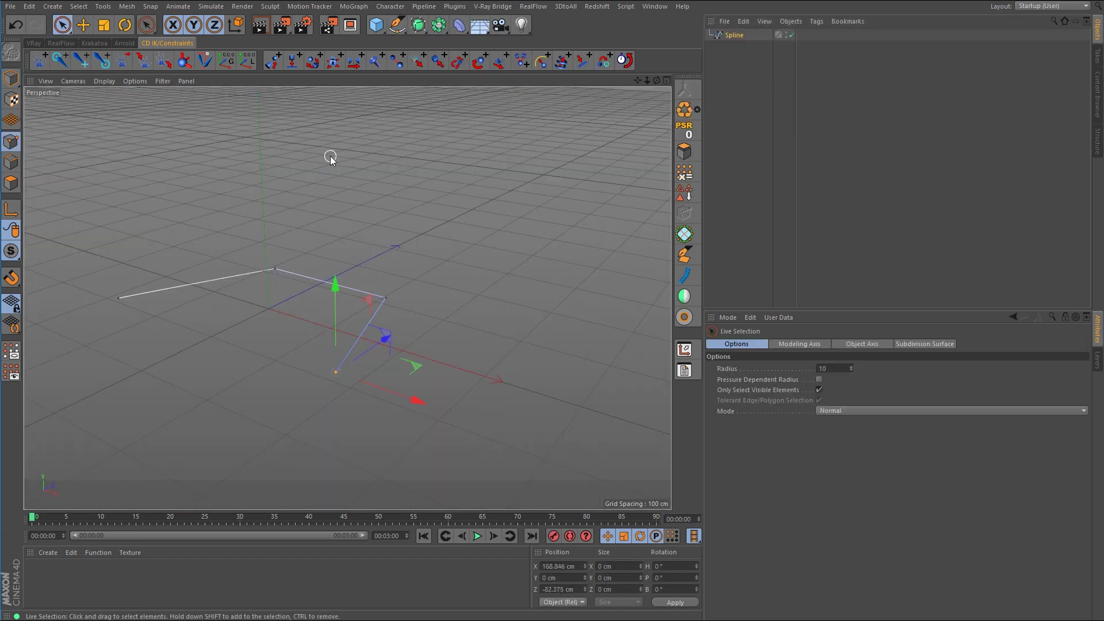
{"action": "left_click", "coordinate": [390, 6]}
{"action": "mouse_move", "coordinate": [406, 59]}
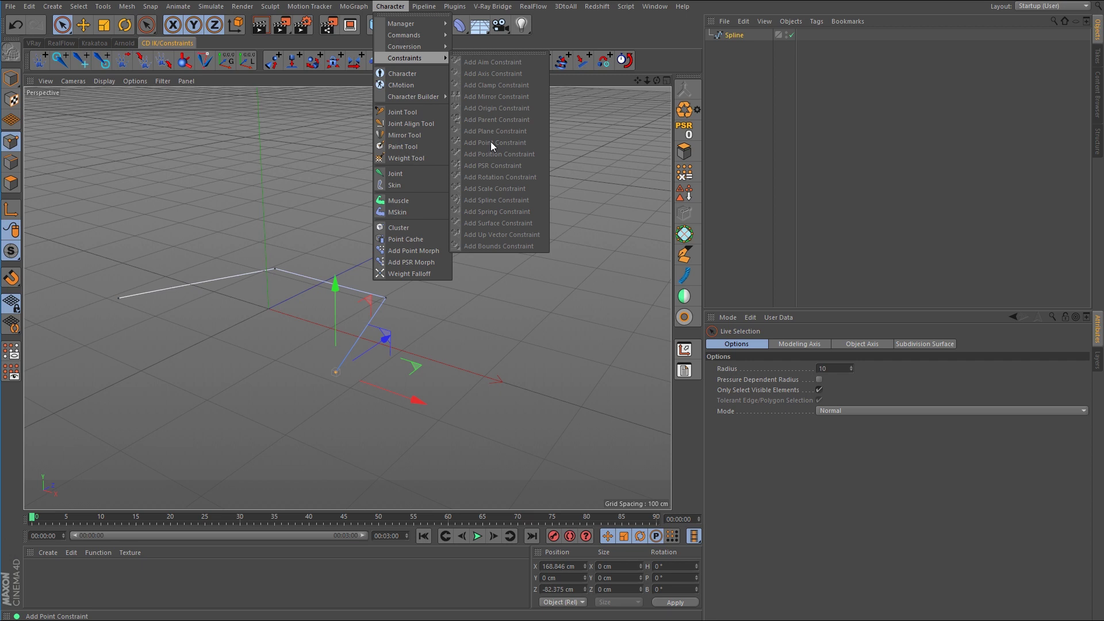
Close the constraints menu without adding one and select the Spline object to view its properties.
{"action": "left_click", "coordinate": [506, 199]}
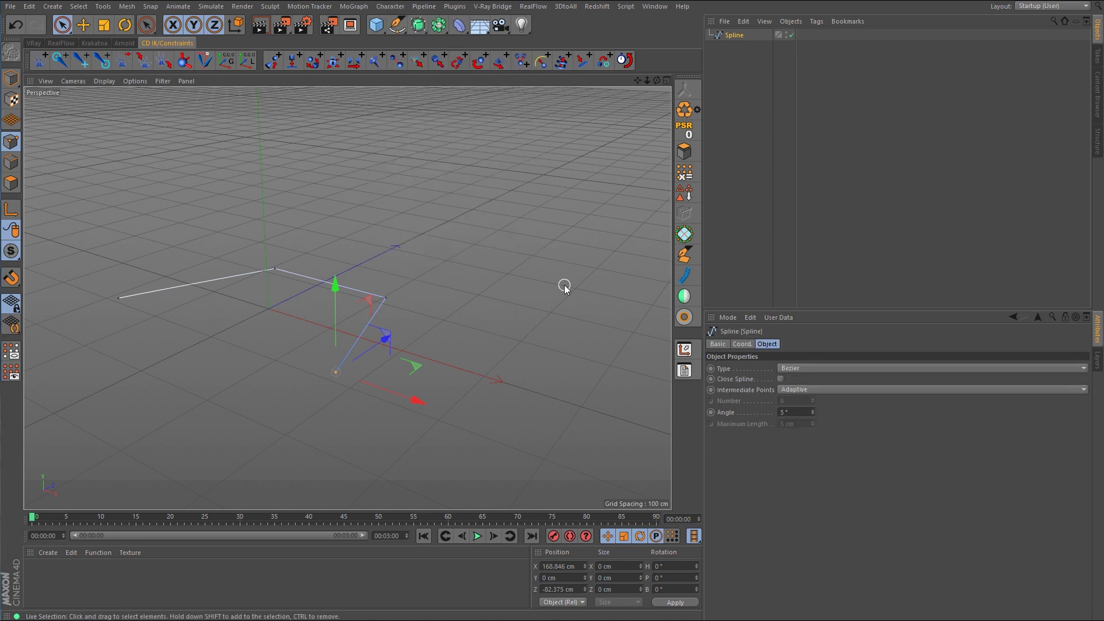
Add a Character Tags > Constraint tag to the Spline and tick its Clamp option.
{"action": "right_click", "coordinate": [739, 37]}
{"action": "mouse_move", "coordinate": [781, 79]}
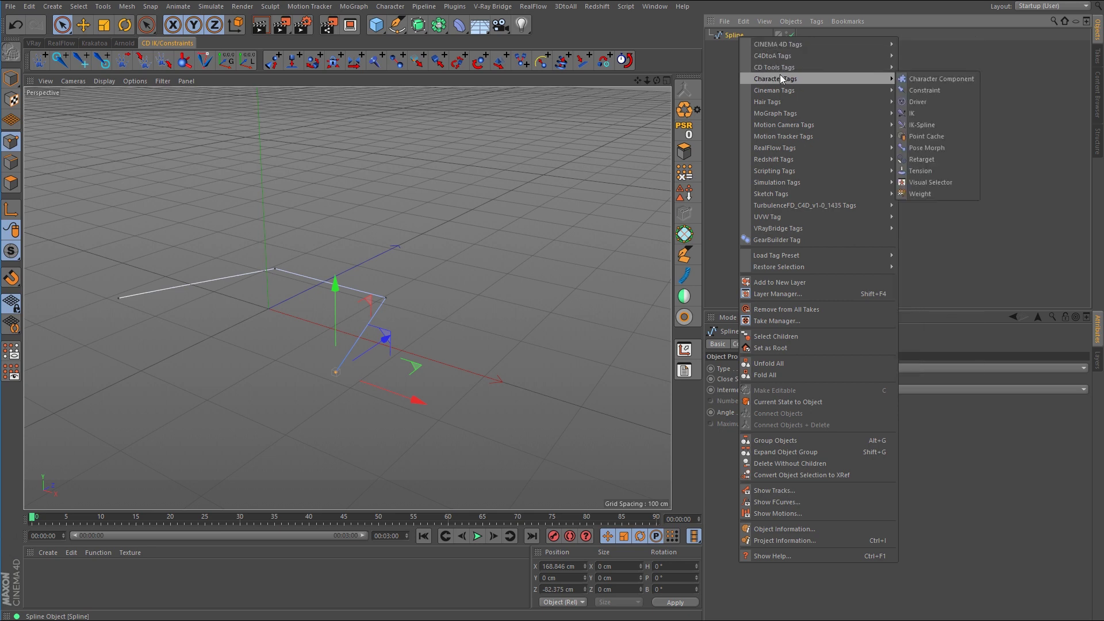
{"action": "left_click", "coordinate": [924, 90]}
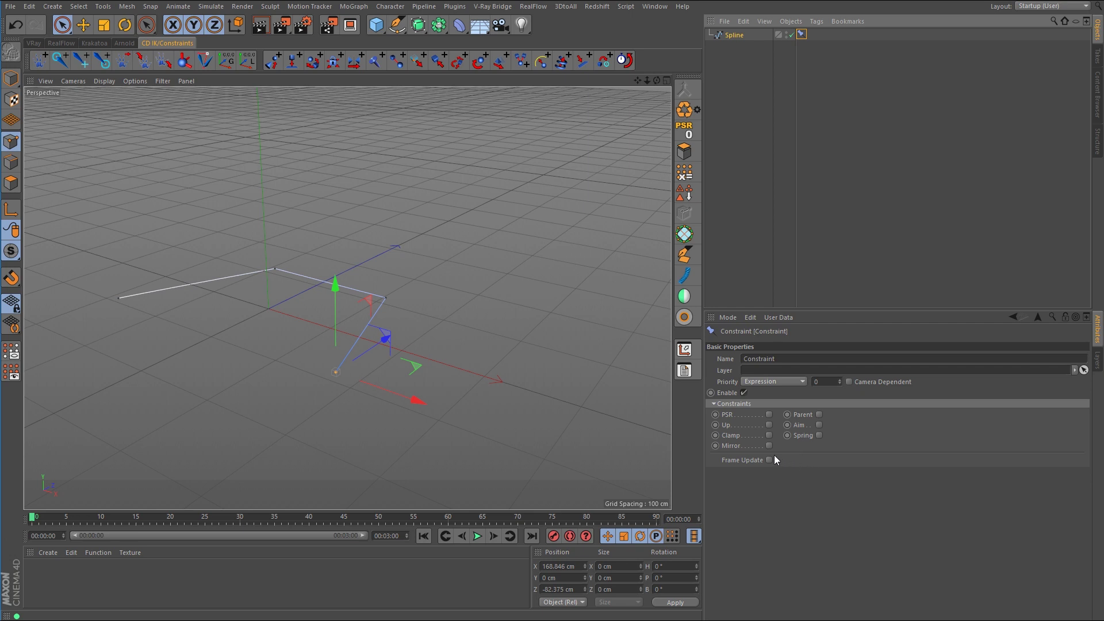
{"action": "left_click", "coordinate": [770, 435]}
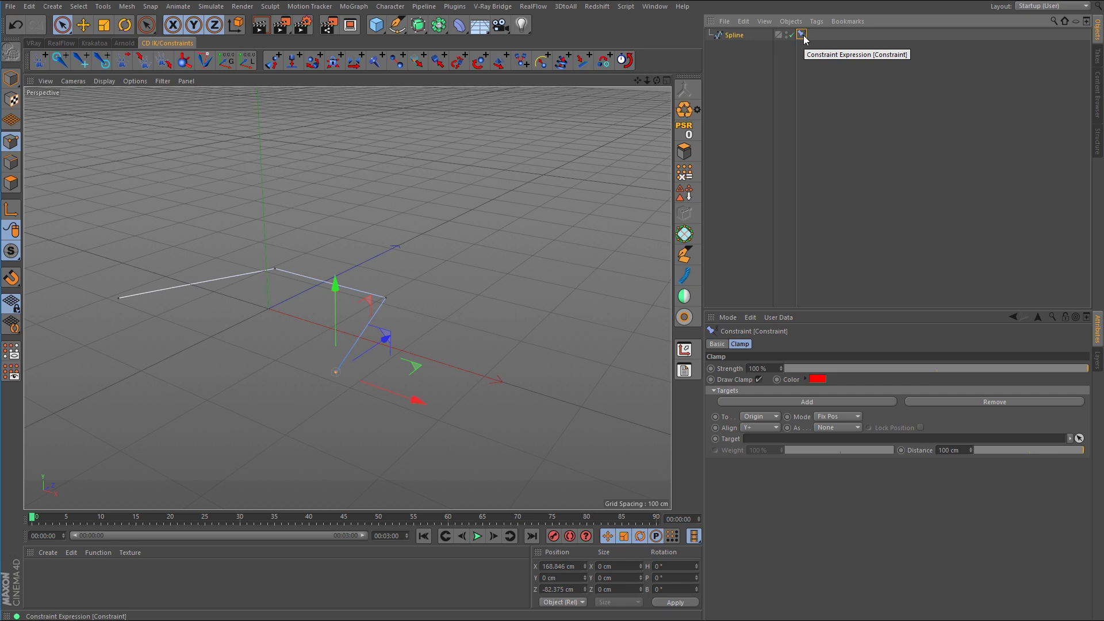
Delete the Constraint tag from the Spline.
{"action": "key", "text": "Delete"}
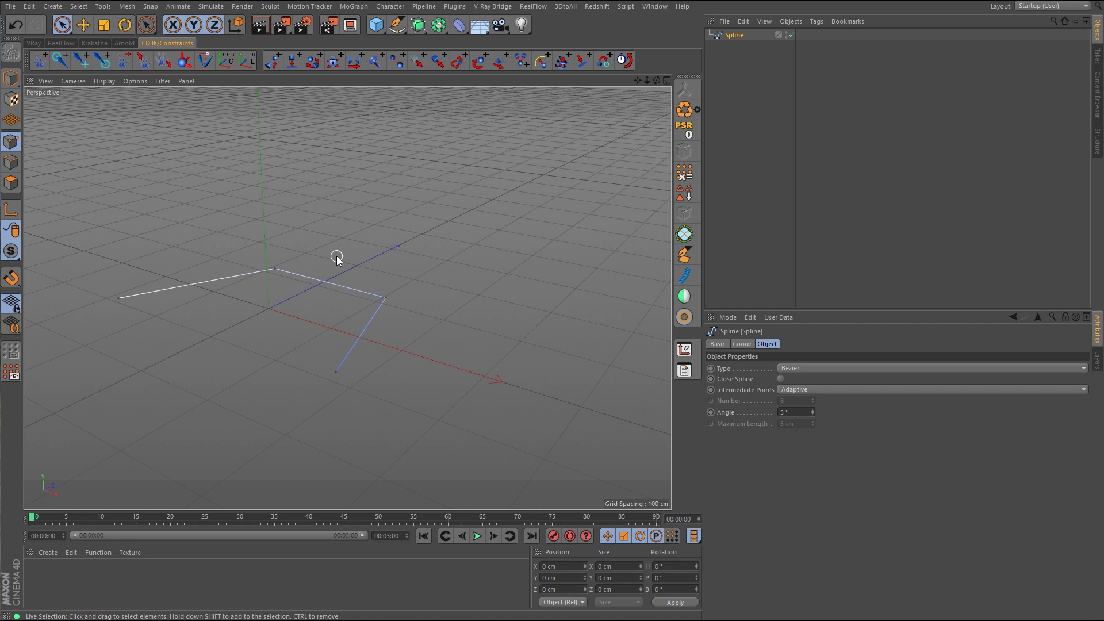
Select all four spline points, add a CD Points Constraint, and raise SplineTarget.3 in Y.
{"action": "left_click", "coordinate": [118, 298]}
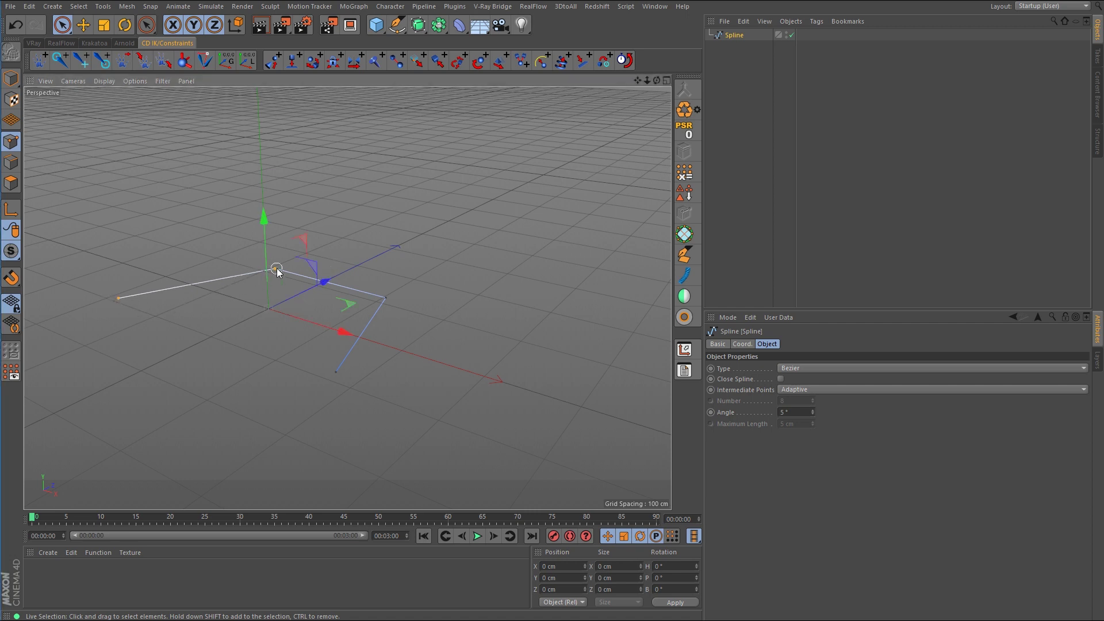
{"action": "left_click", "coordinate": [384, 298], "text": "shift"}
{"action": "left_click", "coordinate": [336, 376], "text": "shift"}
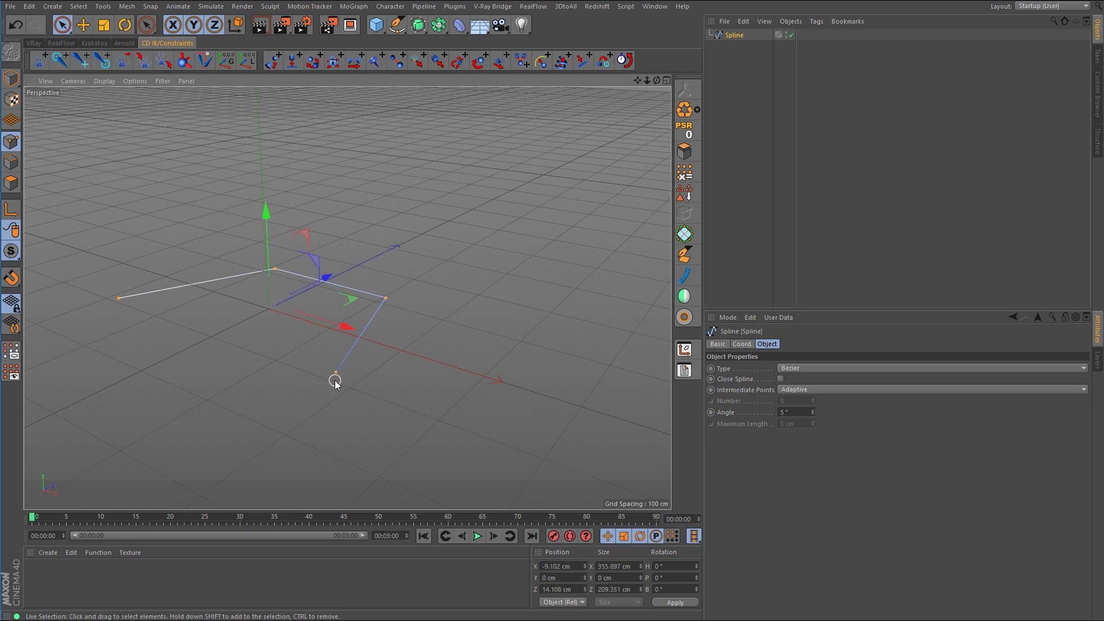
{"action": "left_click", "coordinate": [418, 64]}
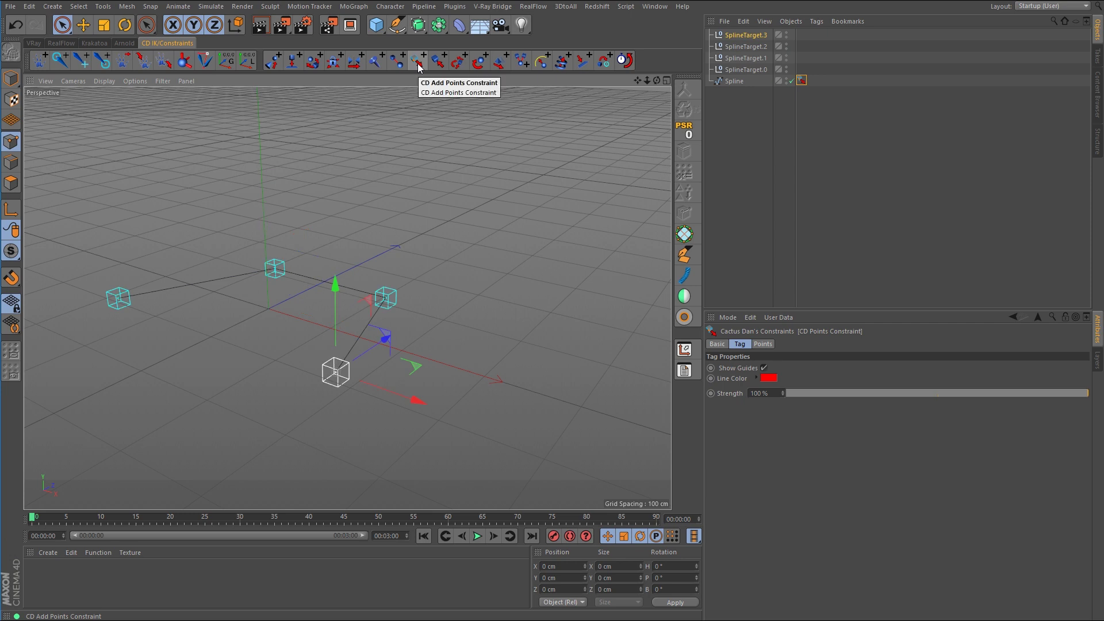
{"action": "left_click_drag", "start_coordinate": [337, 285], "coordinate": [368, 196]}
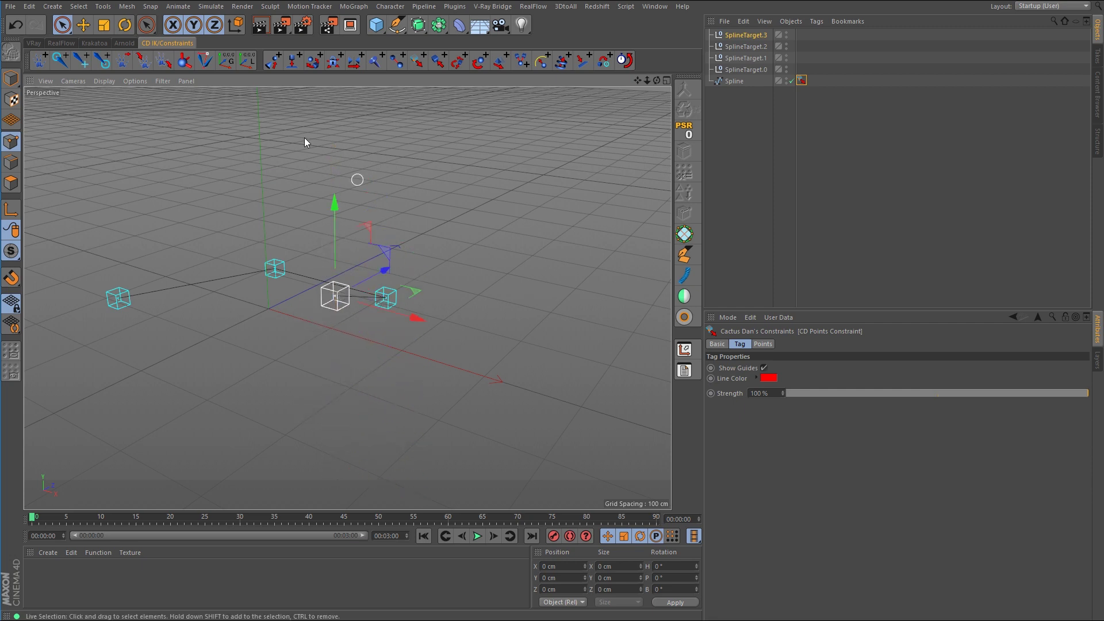
In Model mode, raise SplineTarget.1 to about 104.6 cm in Y.
{"action": "left_click", "coordinate": [7, 75]}
{"action": "key", "text": "e"}
{"action": "left_click", "coordinate": [275, 269]}
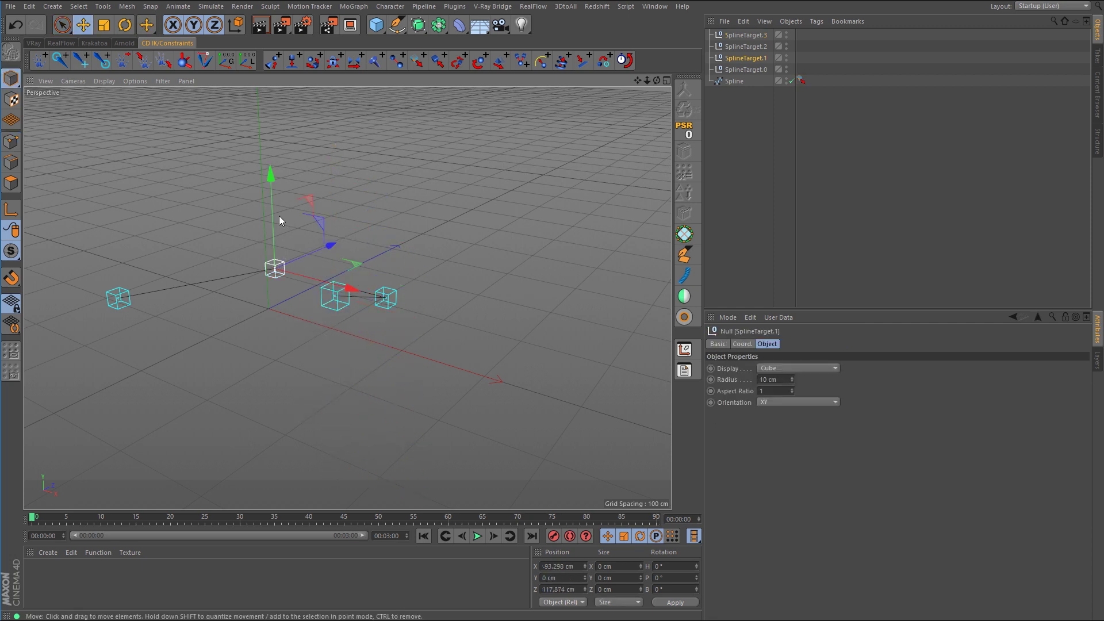
{"action": "left_click_drag", "start_coordinate": [280, 219], "coordinate": [311, 130]}
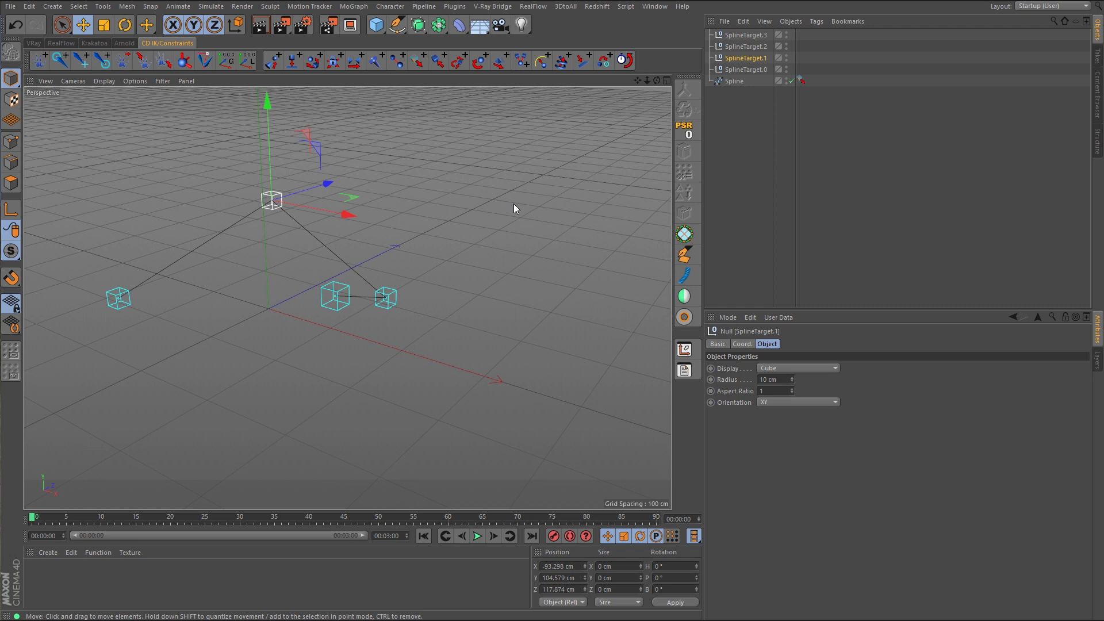
Select and delete all five objects in the scene.
{"action": "left_click", "coordinate": [746, 140]}
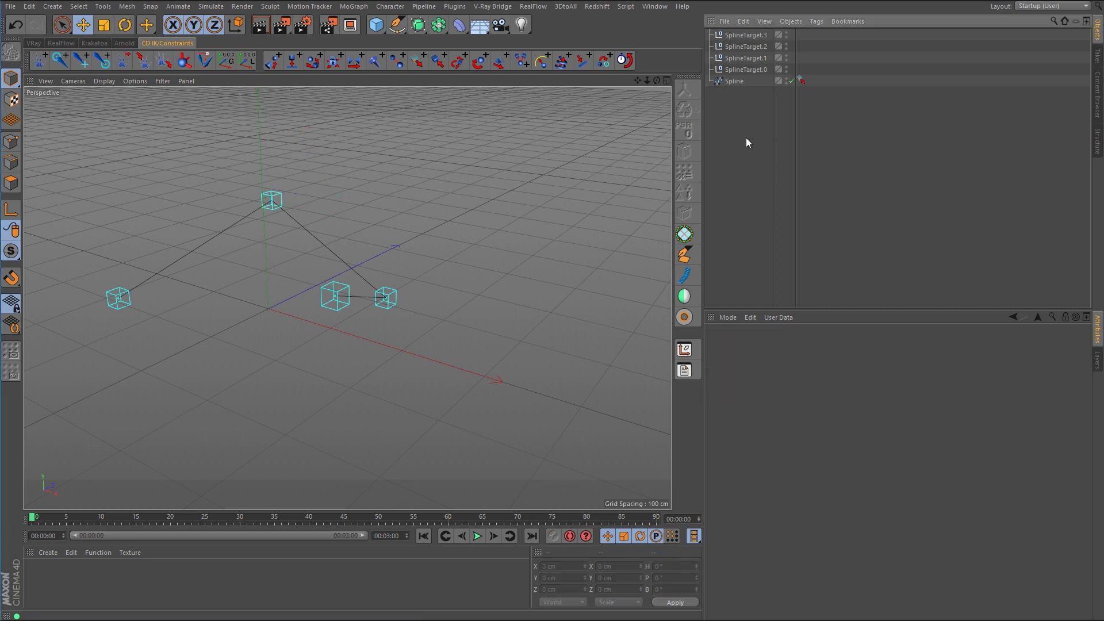
{"action": "left_click_drag", "start_coordinate": [738, 118], "coordinate": [748, 32]}
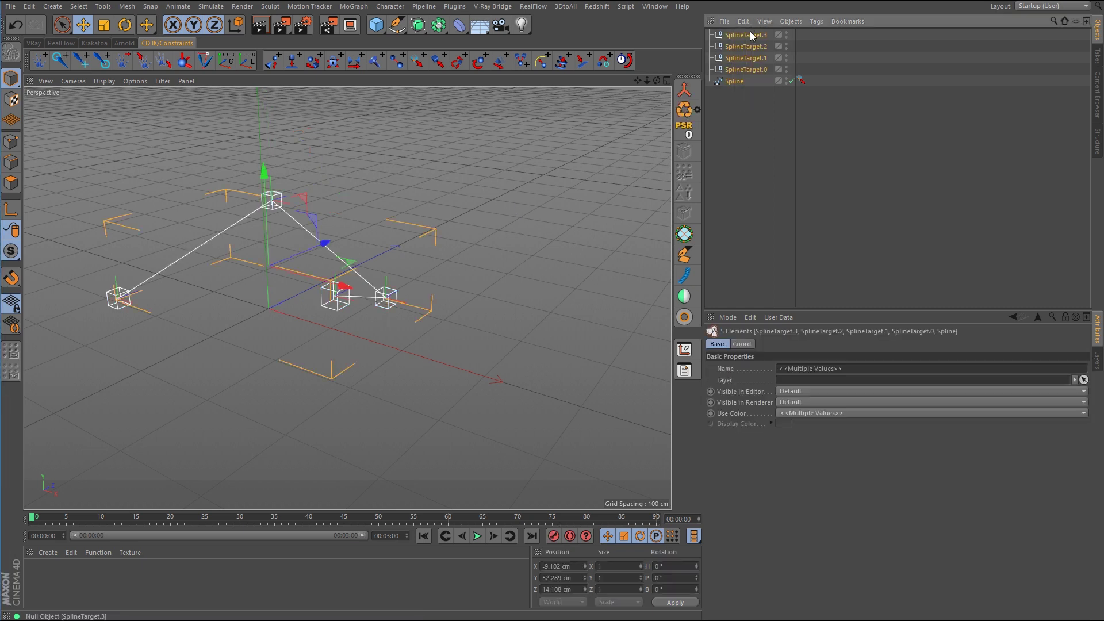
{"action": "key", "text": "Delete"}
Draw a three-point Cubic spline with the Pen in Front view, low point in the middle.
{"action": "middle_click", "coordinate": [602, 233]}
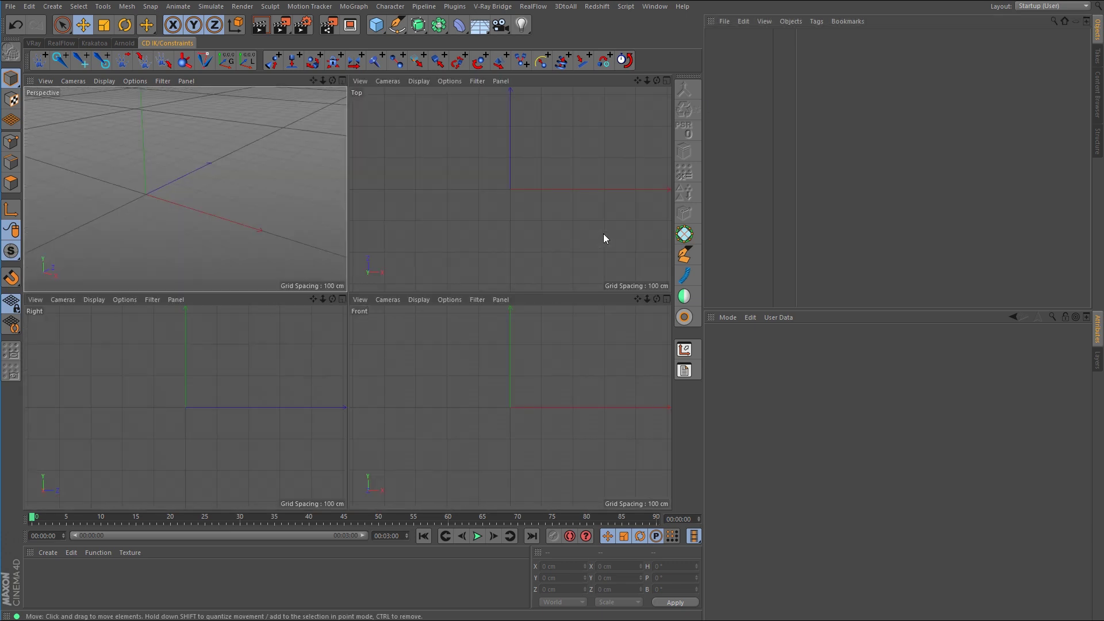
{"action": "middle_click", "coordinate": [522, 377]}
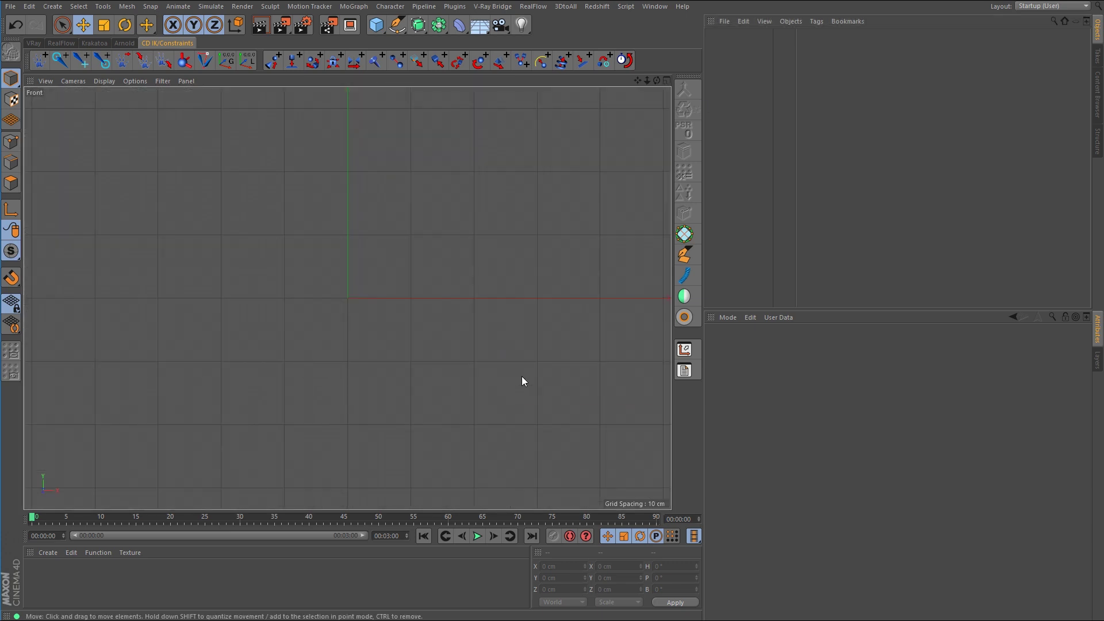
{"action": "left_click", "coordinate": [397, 25]}
{"action": "left_click", "coordinate": [432, 42]}
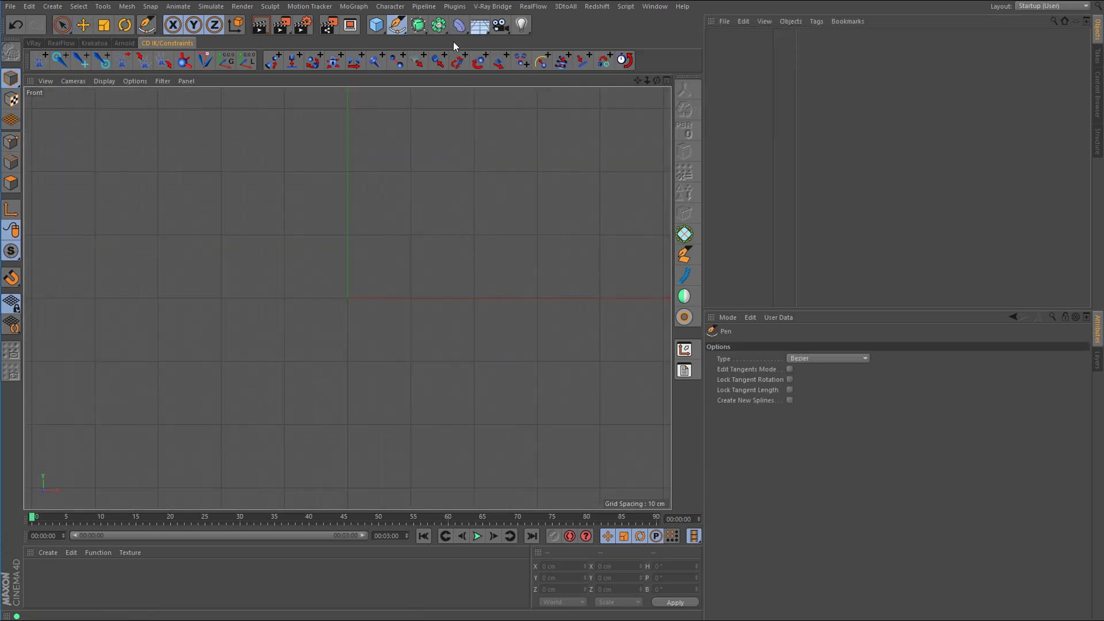
{"action": "left_click", "coordinate": [806, 359]}
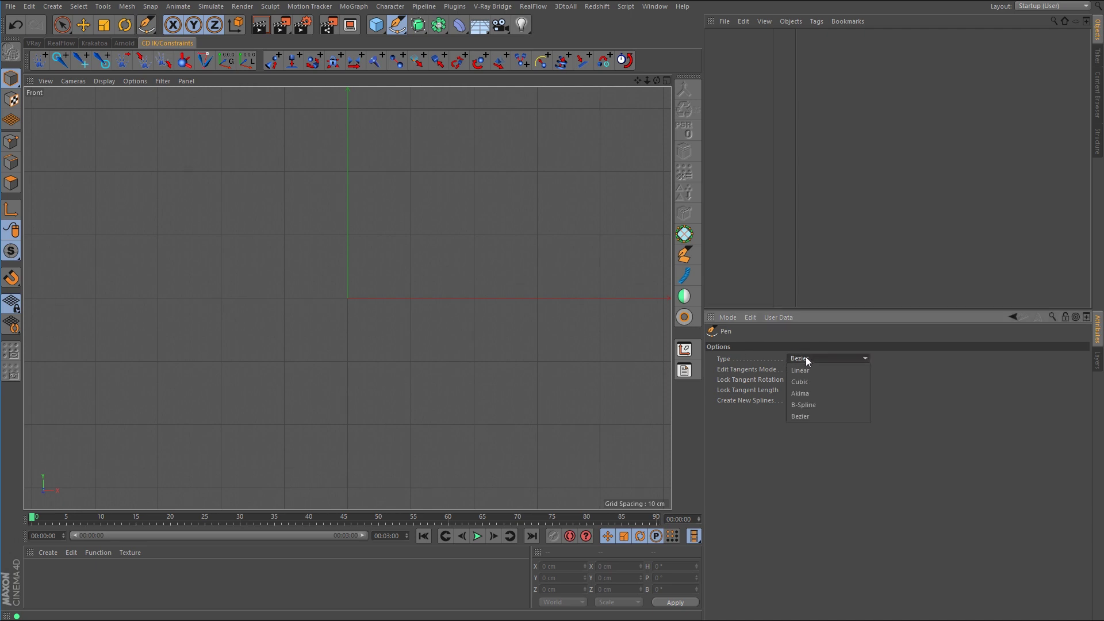
{"action": "left_click", "coordinate": [801, 381]}
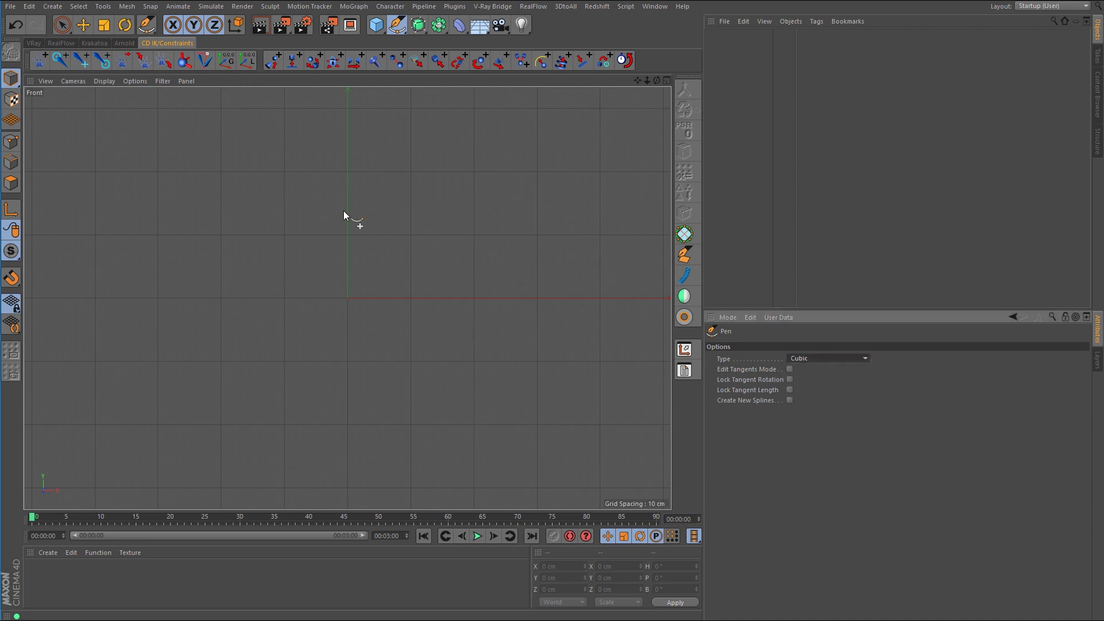
{"action": "left_click", "coordinate": [220, 170]}
{"action": "left_click", "coordinate": [348, 237]}
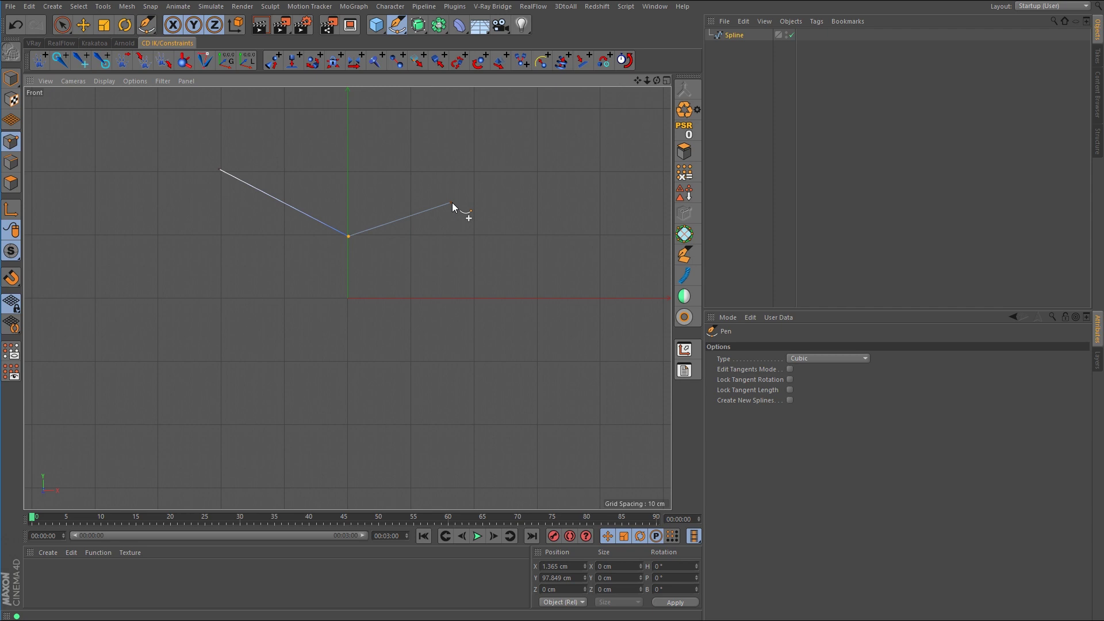
{"action": "left_click", "coordinate": [472, 171]}
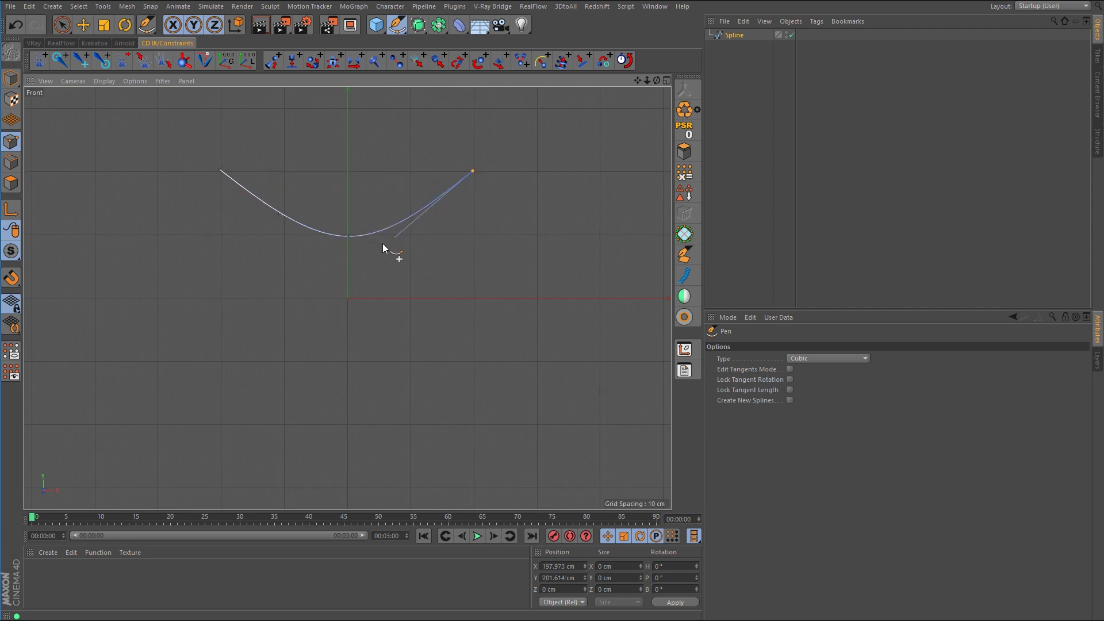
{"action": "middle_click", "coordinate": [264, 225]}
{"action": "middle_click", "coordinate": [205, 177]}
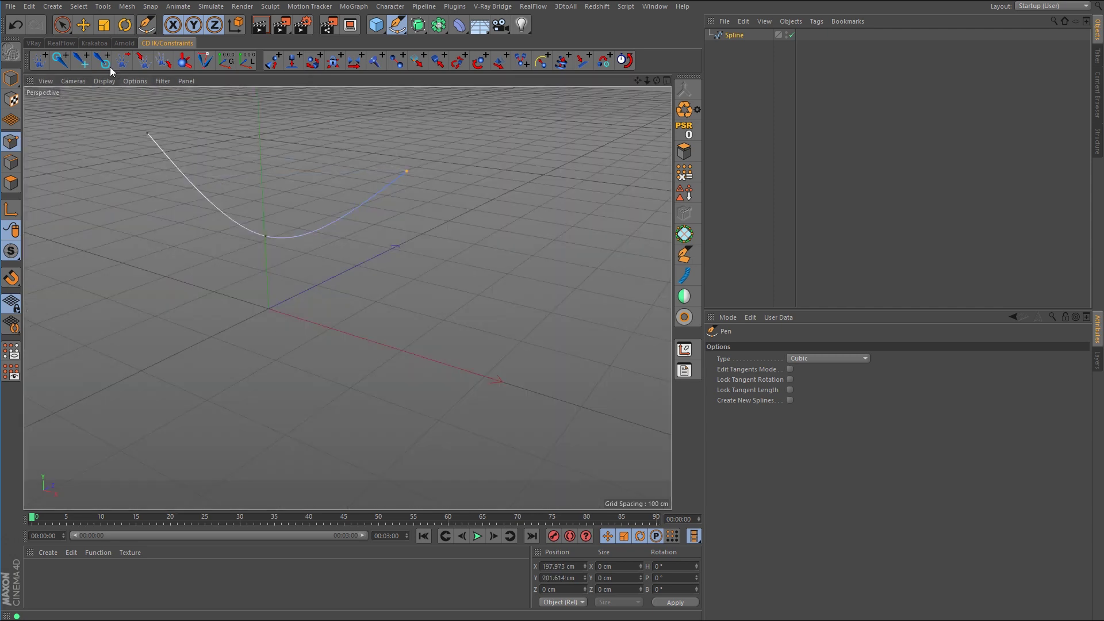
Select all three spline points and add a CD Points Constraint creating SplineTarget.0–2.
{"action": "left_click", "coordinate": [64, 26]}
{"action": "middle_click_drag", "start_coordinate": [291, 239], "coordinate": [351, 293], "text": "alt"}
{"action": "key", "text": "ctrl+a"}
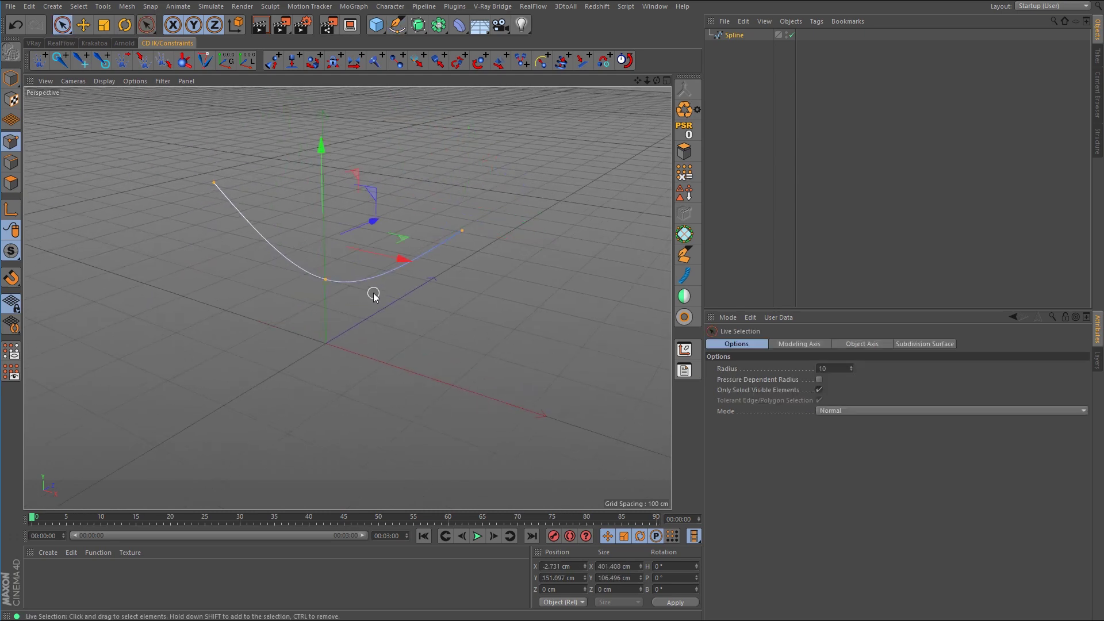
{"action": "left_click", "coordinate": [418, 66]}
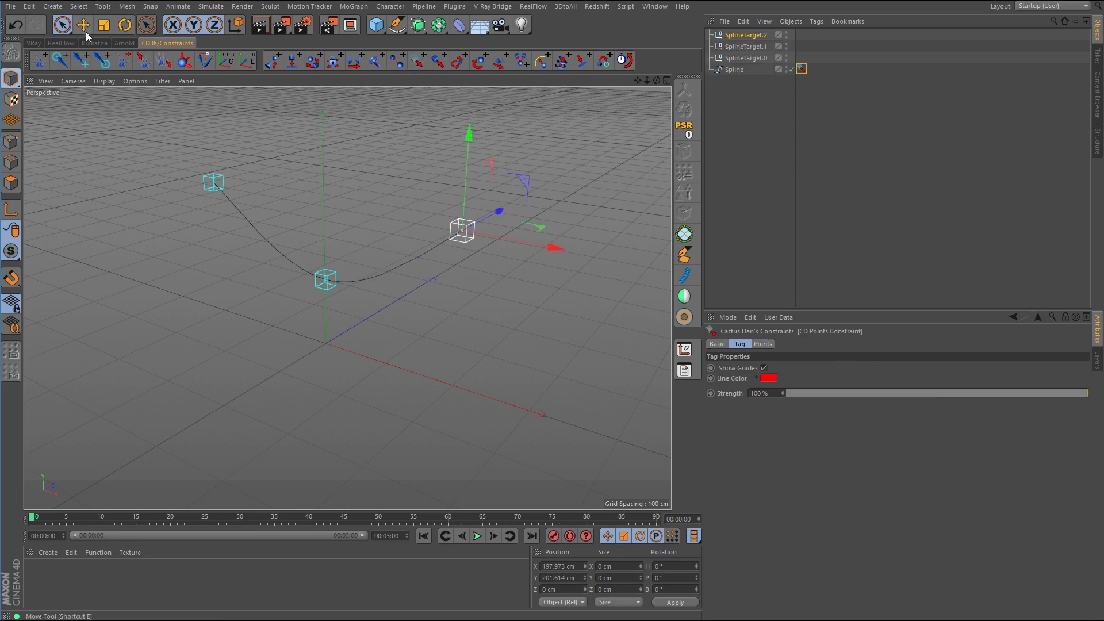
Add a Circle and a Sweep, nest Circle then Spline under Sweep, and set radius to 4 cm.
{"action": "key", "text": "e"}
{"action": "left_click", "coordinate": [393, 32]}
{"action": "left_click", "coordinate": [495, 65]}
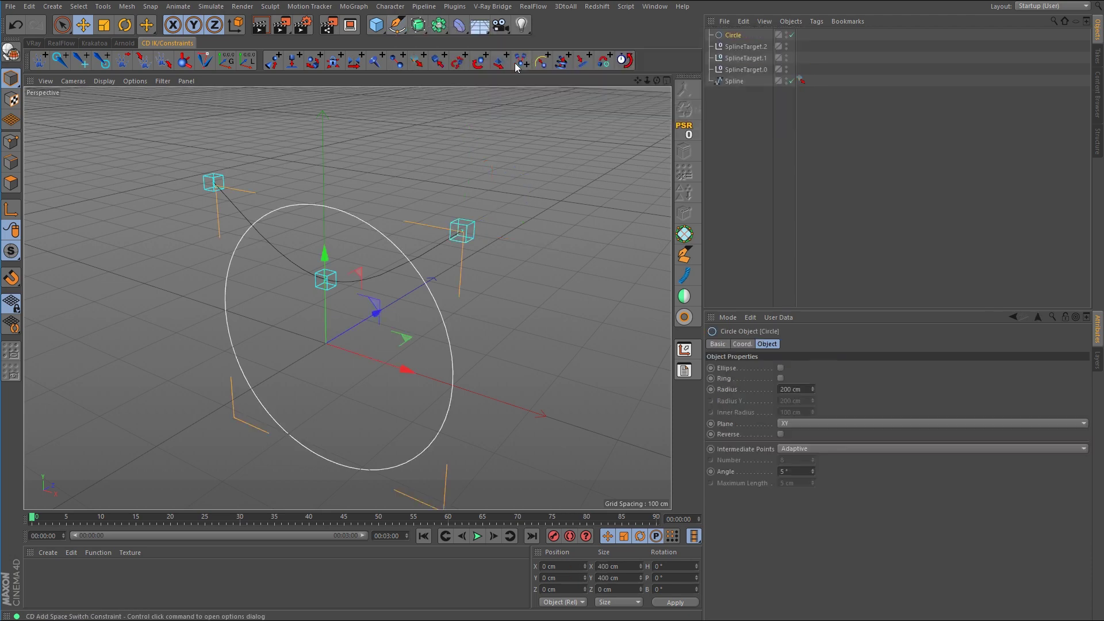
{"action": "left_click", "coordinate": [418, 24]}
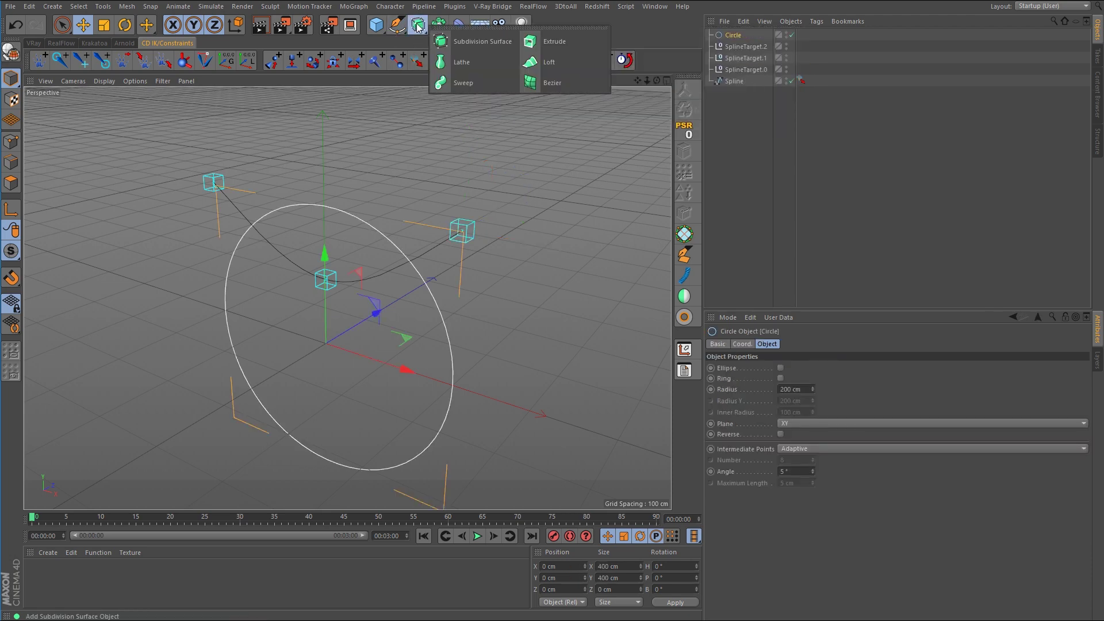
{"action": "left_click", "coordinate": [473, 78]}
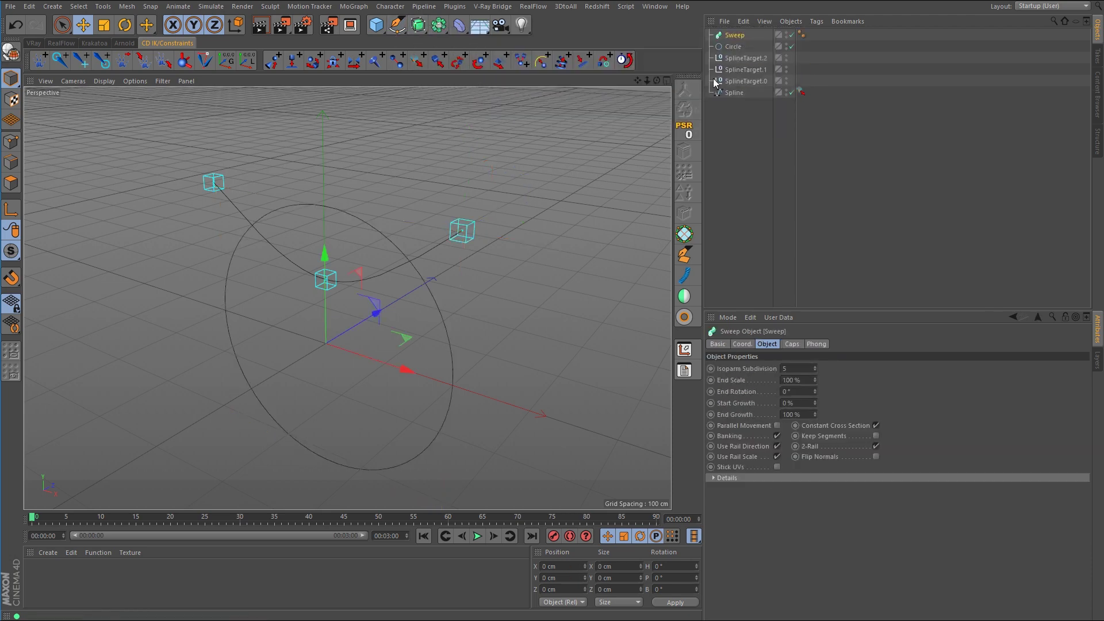
{"action": "left_click_drag", "start_coordinate": [734, 46], "coordinate": [739, 37]}
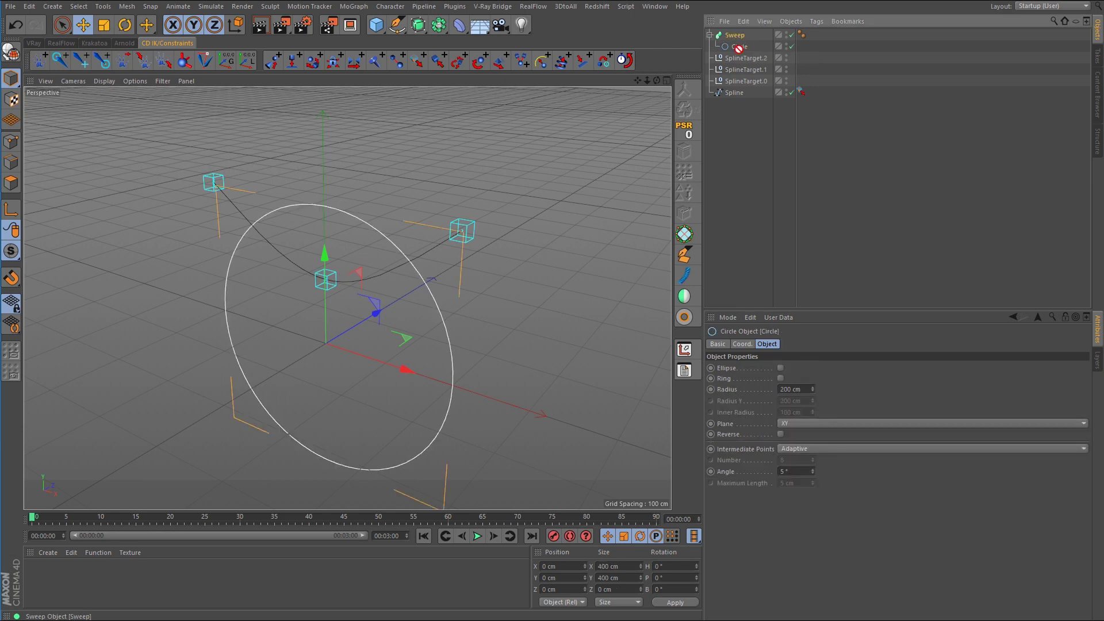
{"action": "left_click_drag", "start_coordinate": [742, 91], "coordinate": [742, 87]}
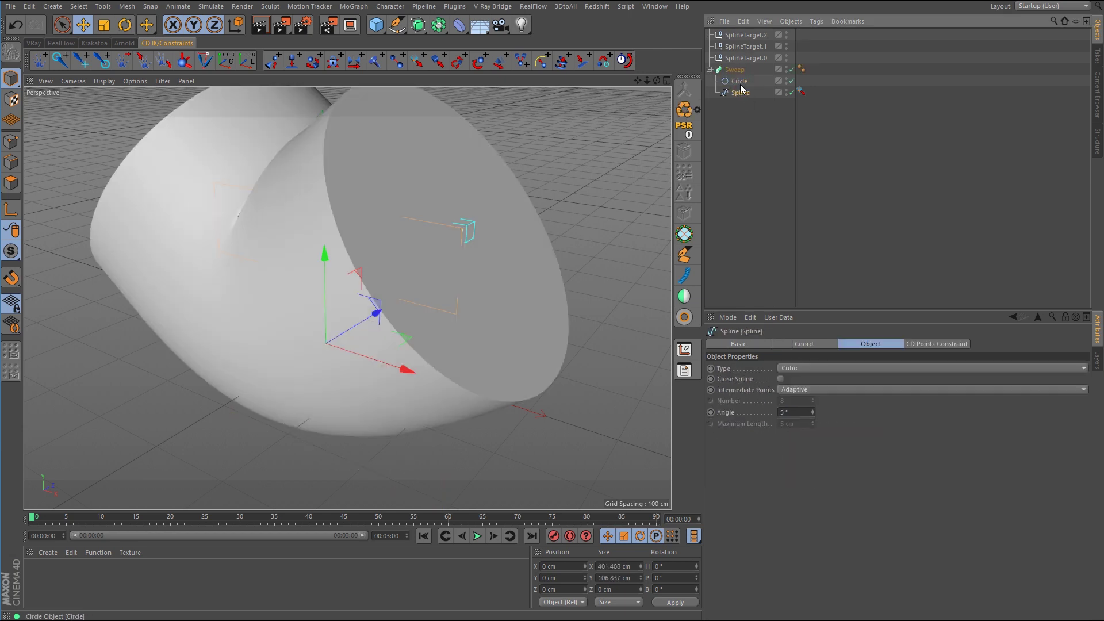
{"action": "left_click", "coordinate": [742, 83]}
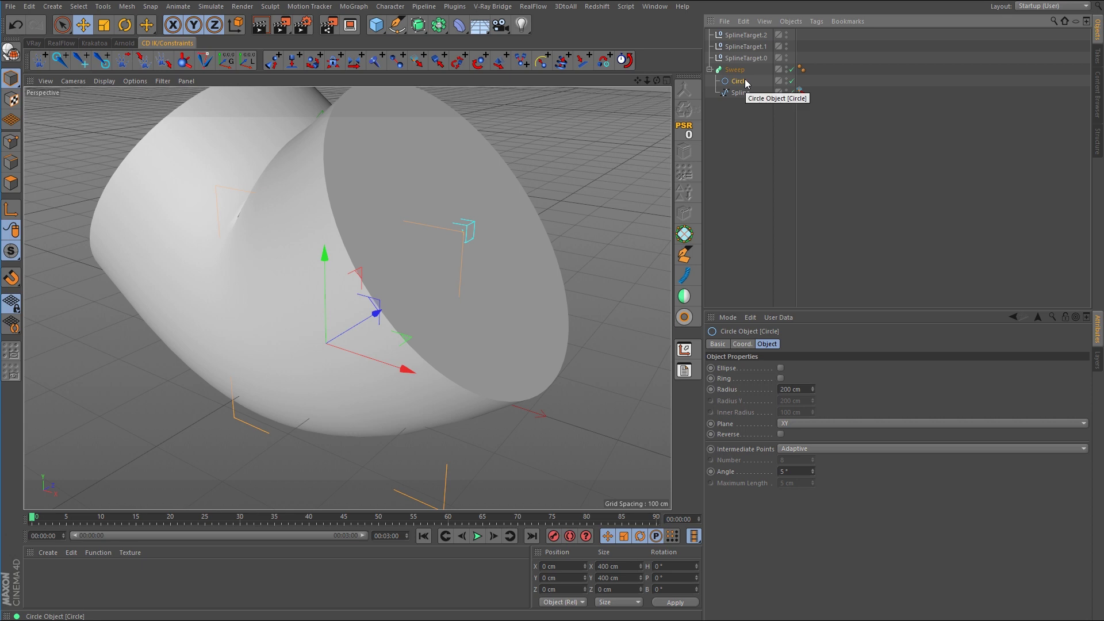
{"action": "left_click_drag", "start_coordinate": [813, 387], "coordinate": [813, 432]}
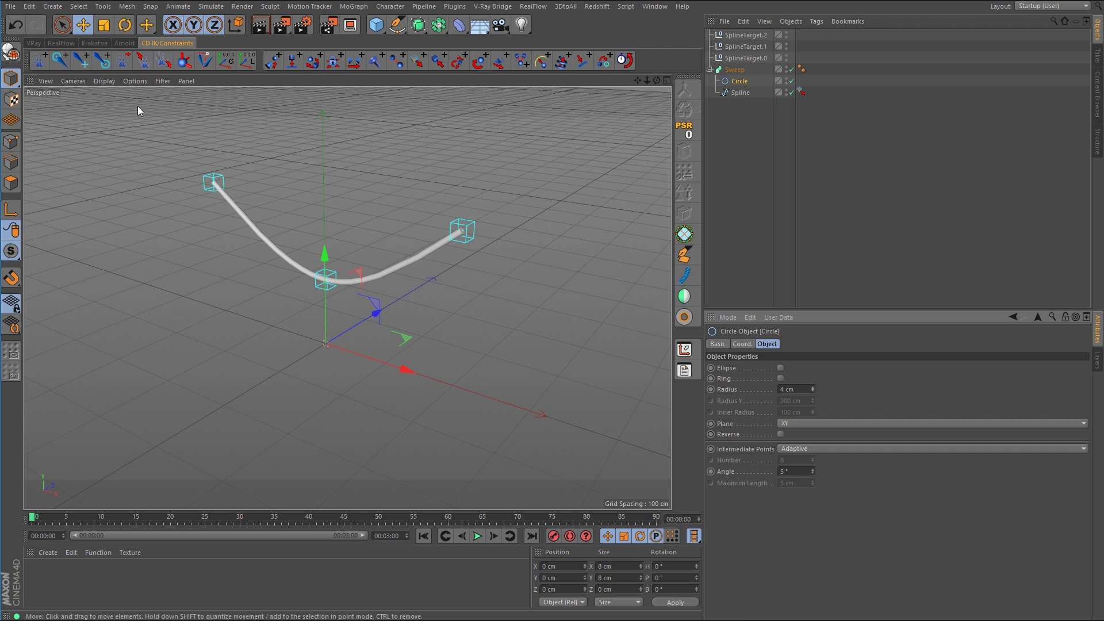
Change the viewport shading style used to display the tube.
{"action": "left_click", "coordinate": [104, 80]}
{"action": "left_click", "coordinate": [123, 109]}
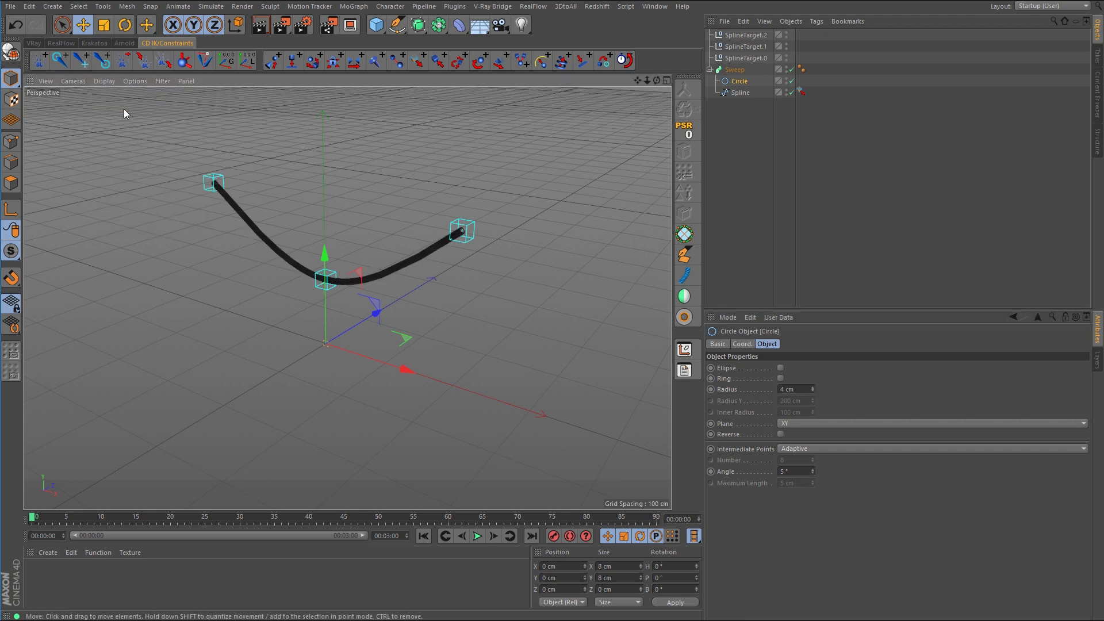
{"action": "scroll", "coordinate": [453, 233], "scroll_direction": "up", "scroll_amount": 5}
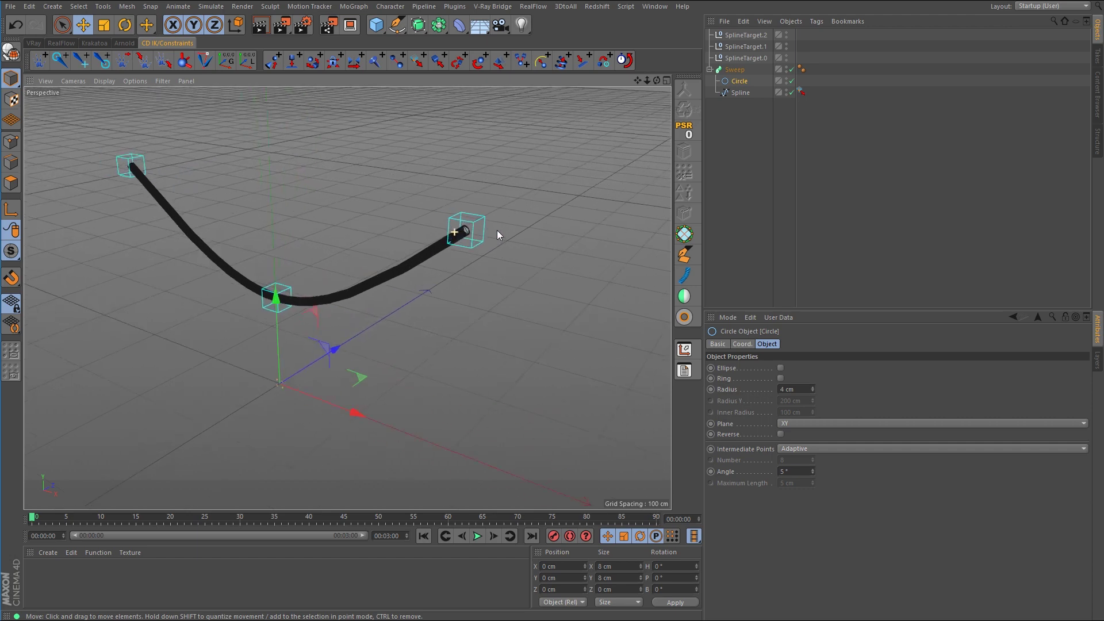
{"action": "scroll", "coordinate": [604, 239], "scroll_direction": "up", "scroll_amount": 3}
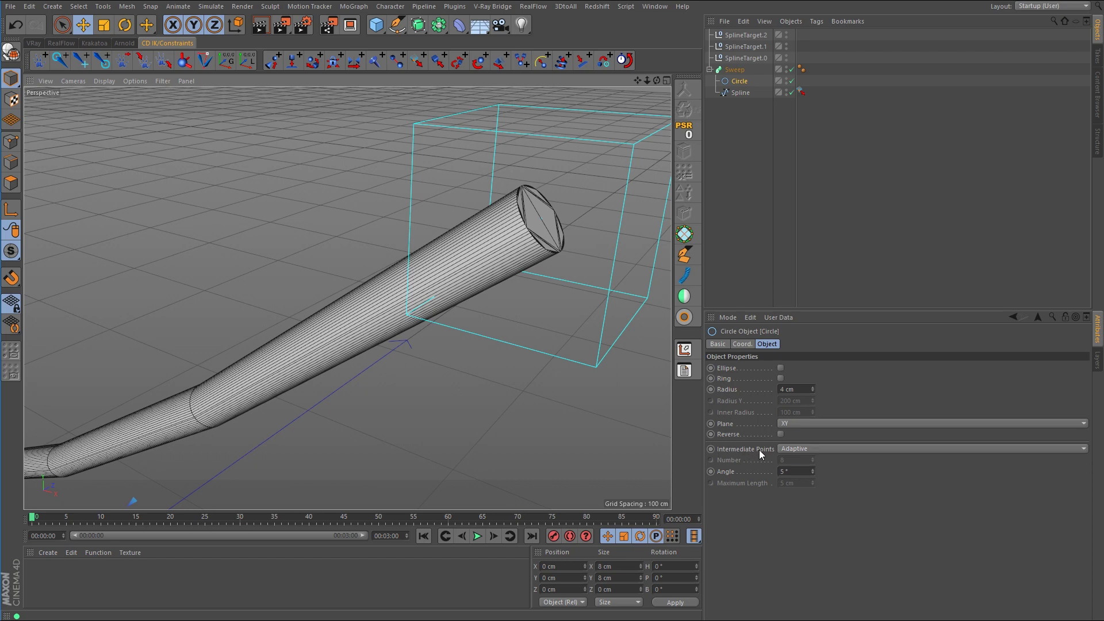
Set the Circle's Intermediate Points to Uniform and lower its Number from 8.
{"action": "left_click", "coordinate": [802, 449]}
{"action": "left_click", "coordinate": [801, 484]}
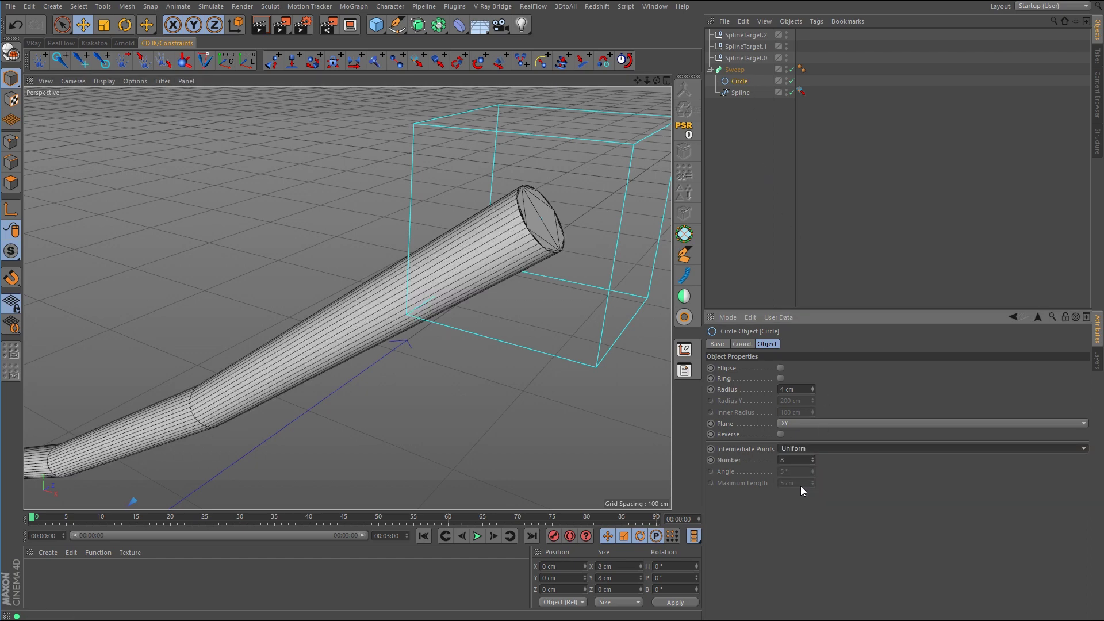
{"action": "left_click", "coordinate": [812, 463]}
{"action": "left_click", "coordinate": [813, 462]}
{"action": "left_click", "coordinate": [813, 462]}
{"action": "left_click", "coordinate": [813, 462]}
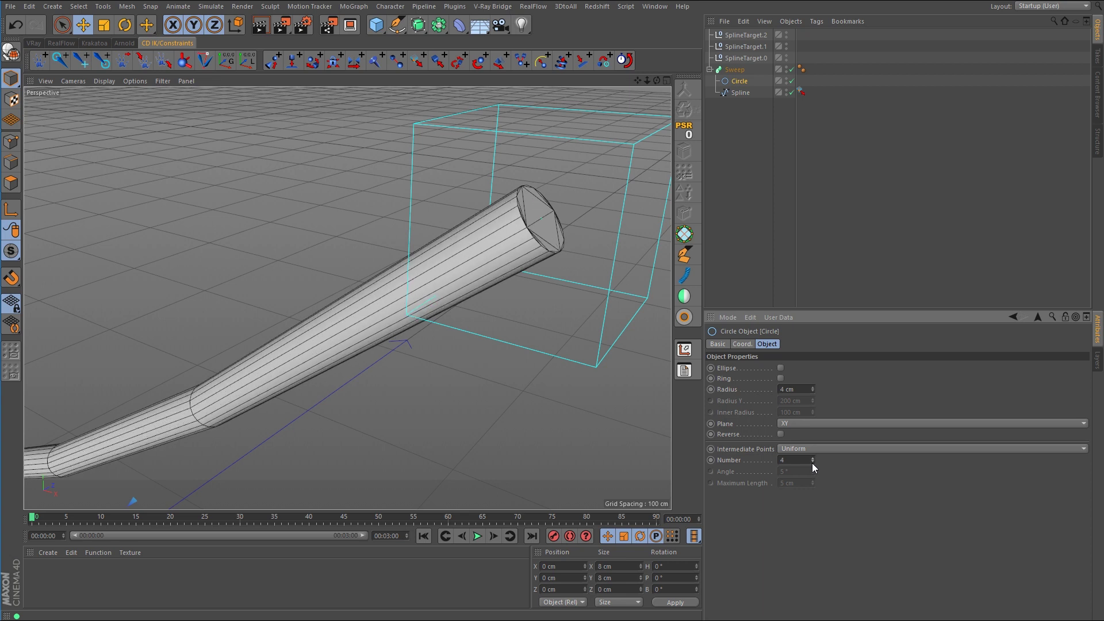
{"action": "left_click", "coordinate": [813, 462]}
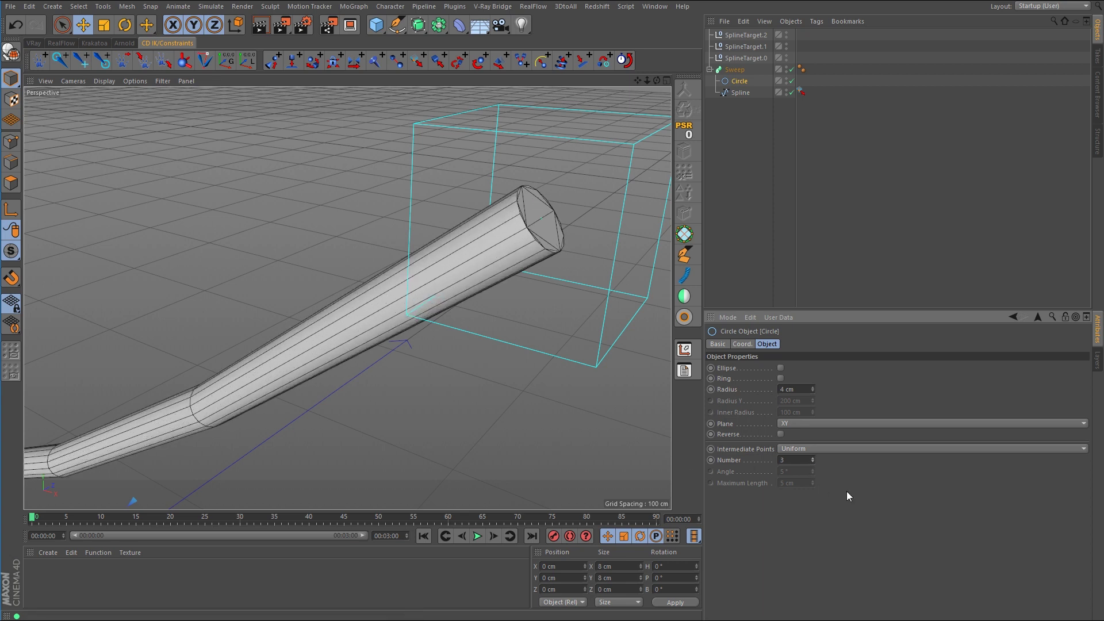
Set the Spline's Intermediate Points to Uniform with Number 30.
{"action": "left_click", "coordinate": [741, 92]}
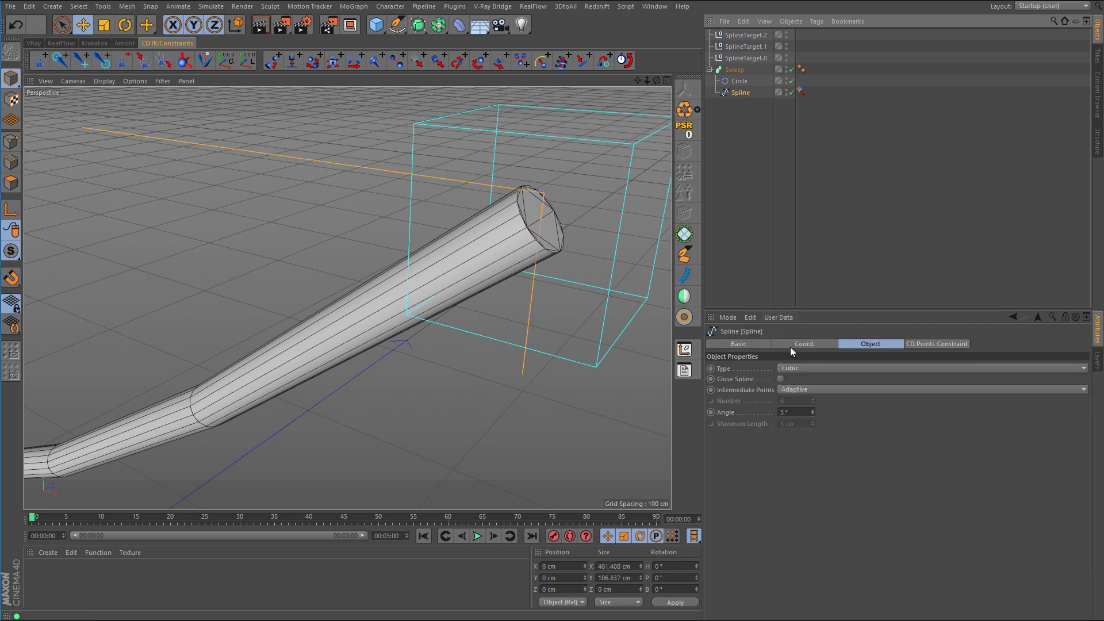
{"action": "left_click", "coordinate": [795, 390]}
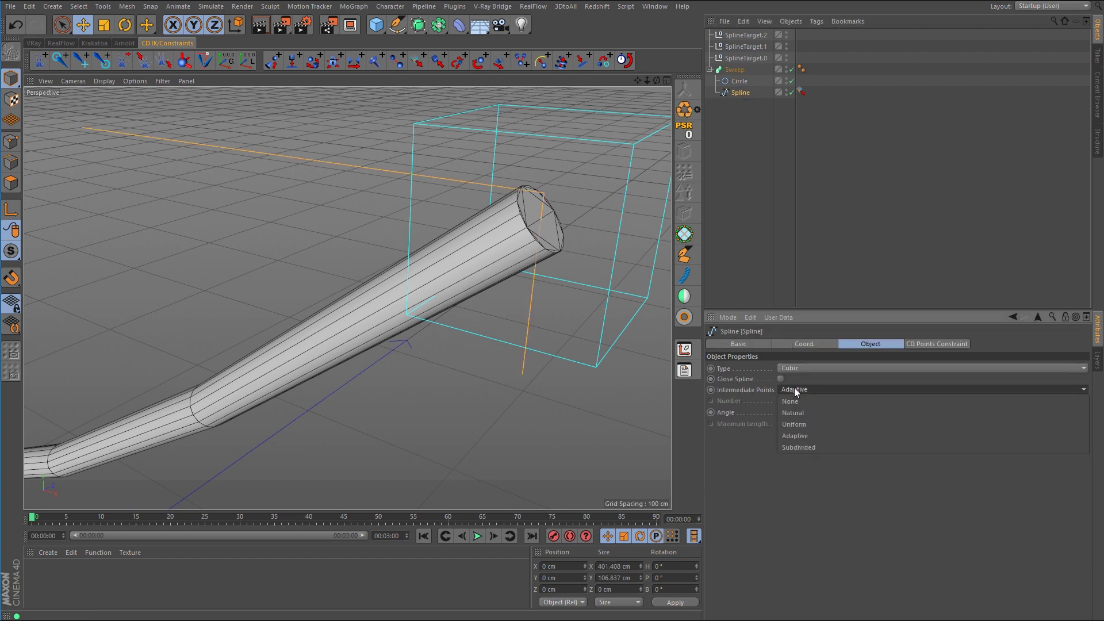
{"action": "left_click", "coordinate": [796, 425]}
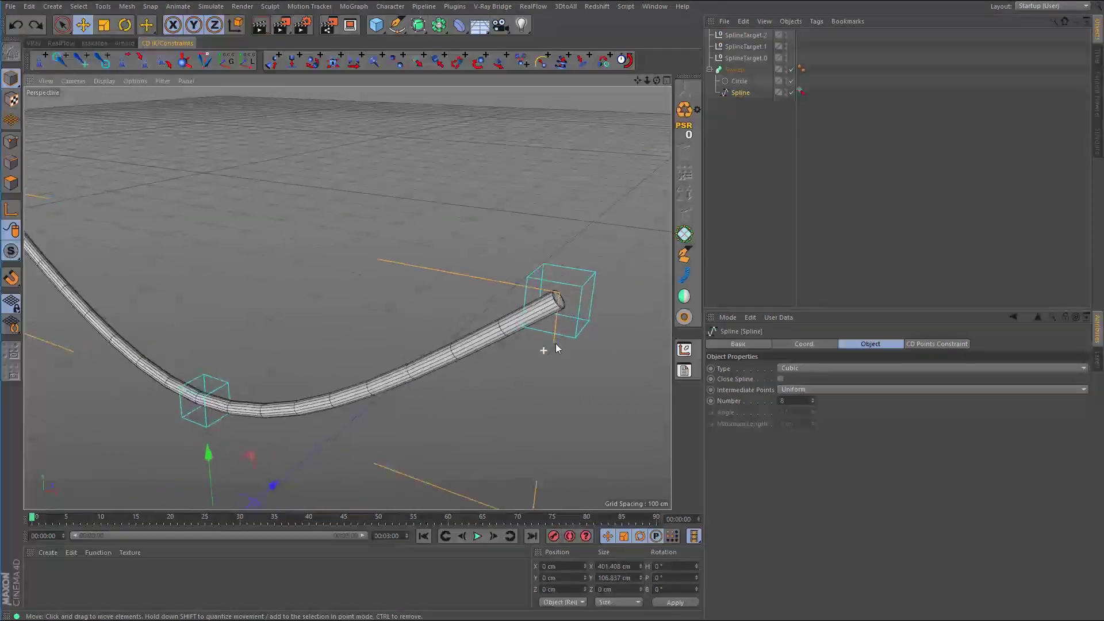
{"action": "left_click_drag", "start_coordinate": [557, 348], "coordinate": [523, 327], "text": "alt"}
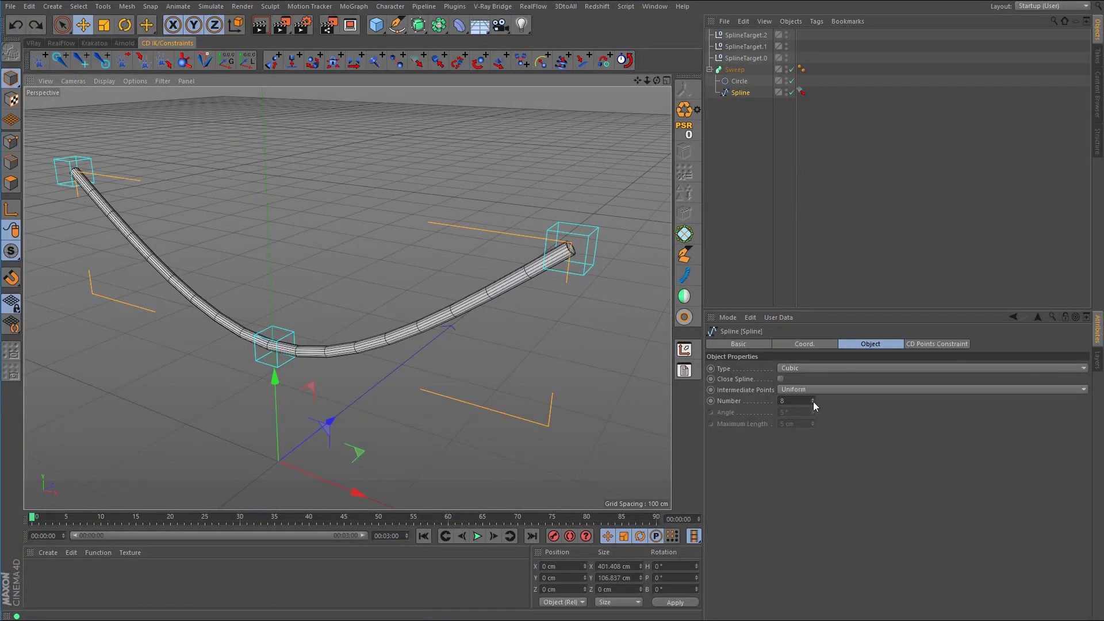
{"action": "left_click_drag", "start_coordinate": [813, 402], "coordinate": [813, 400]}
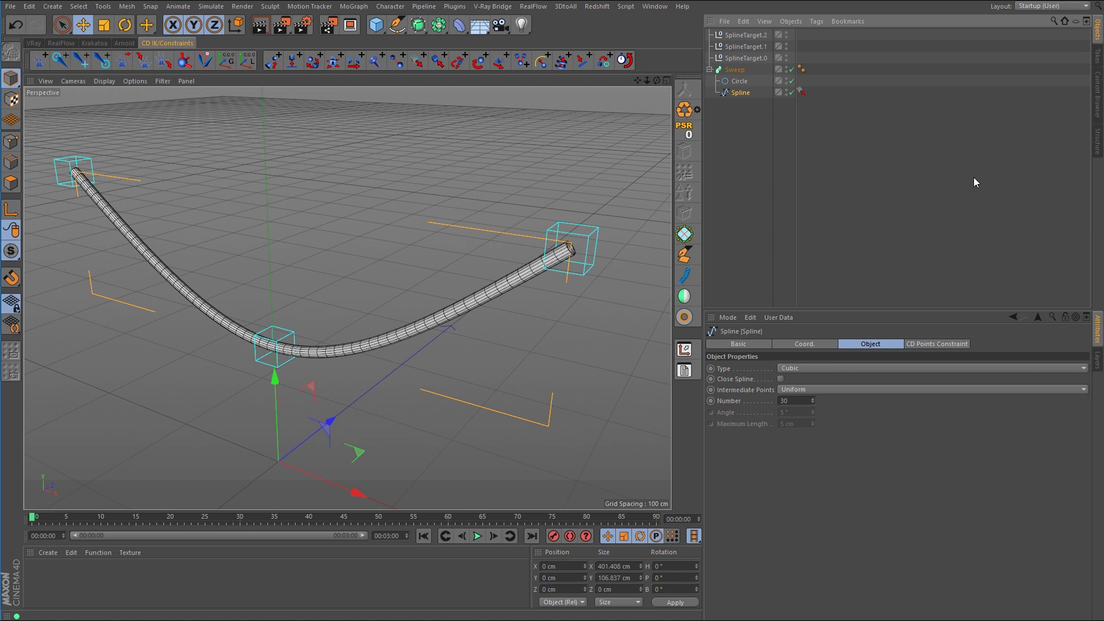
Show the Hair Tags submenu in the Spline's context menu.
{"action": "right_click", "coordinate": [746, 96]}
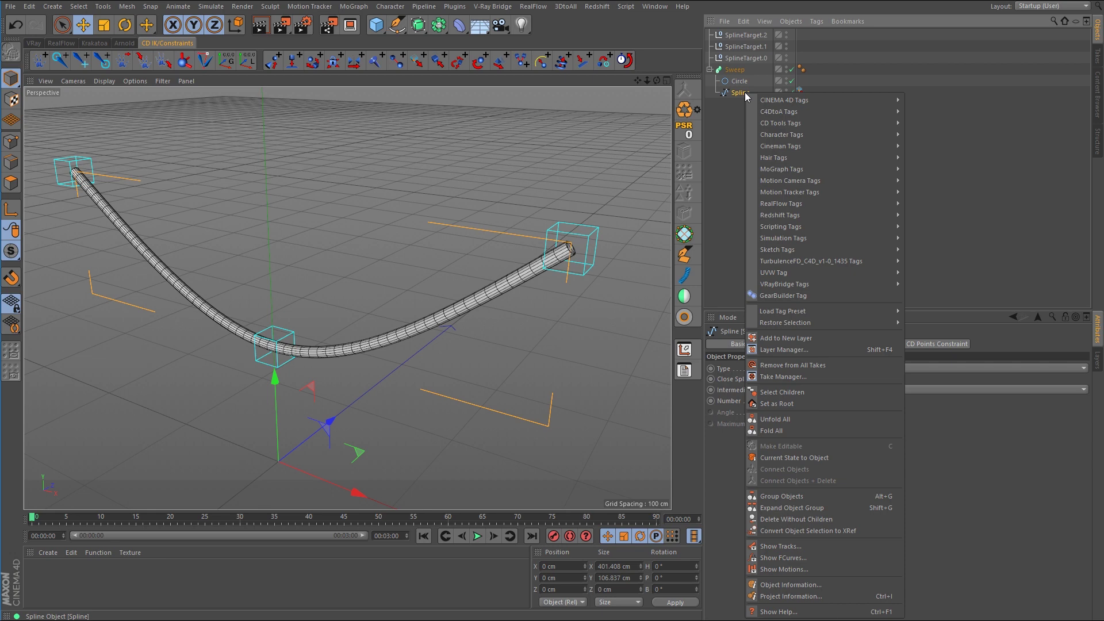
{"action": "mouse_move", "coordinate": [794, 157]}
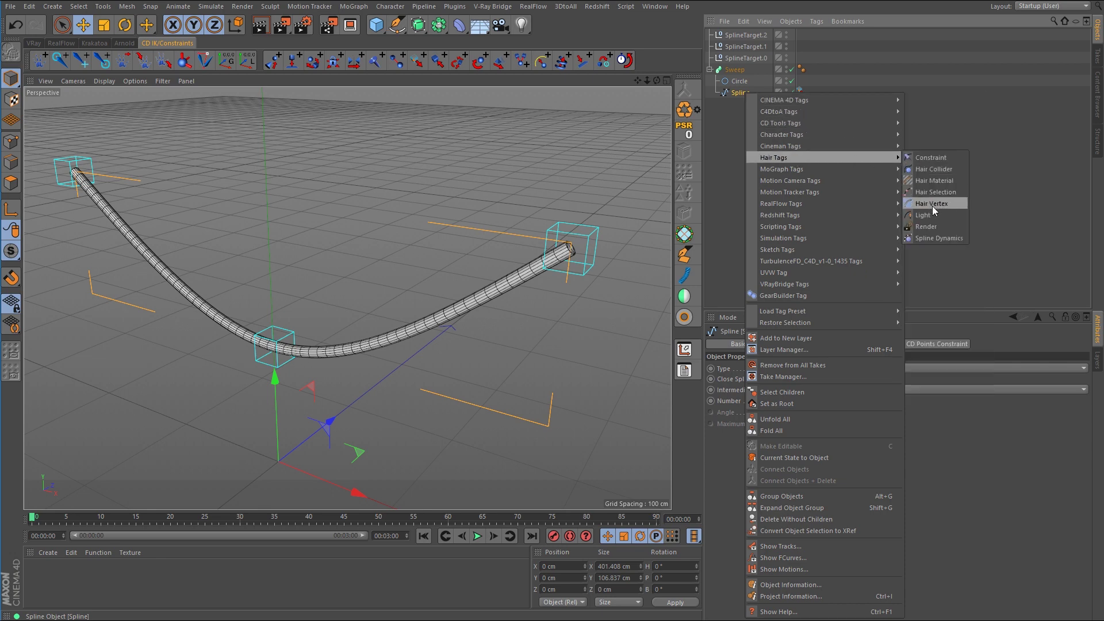
Constrain SplineTarget.1 with a CD Spring anchored to SplineTarget.2 and attached to SplineTarget.0.
{"action": "left_click", "coordinate": [936, 237]}
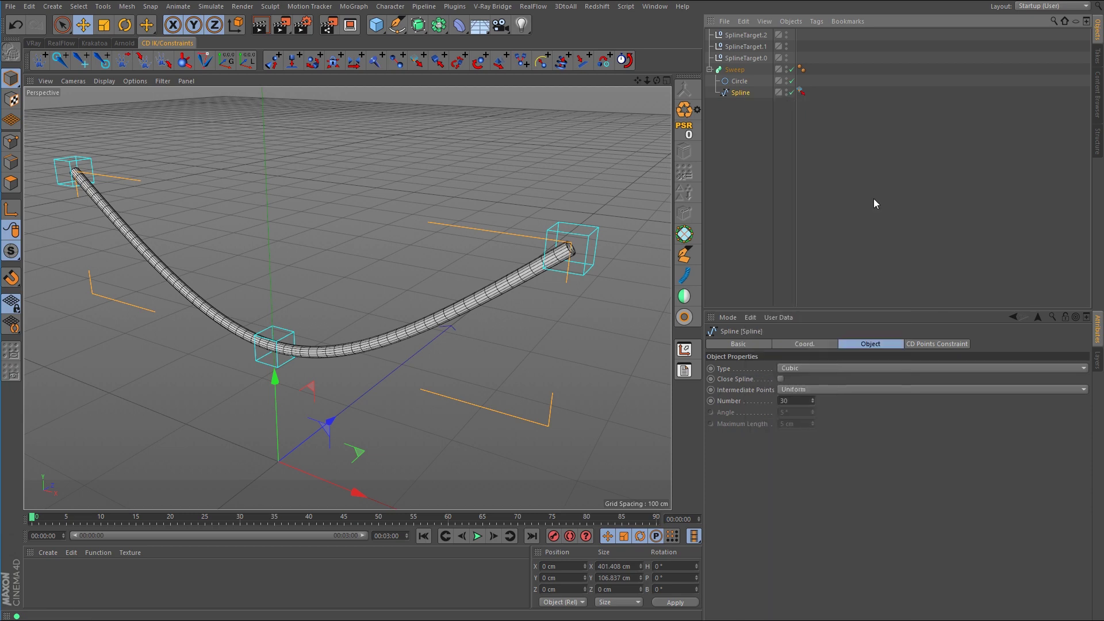
{"action": "left_click", "coordinate": [290, 338]}
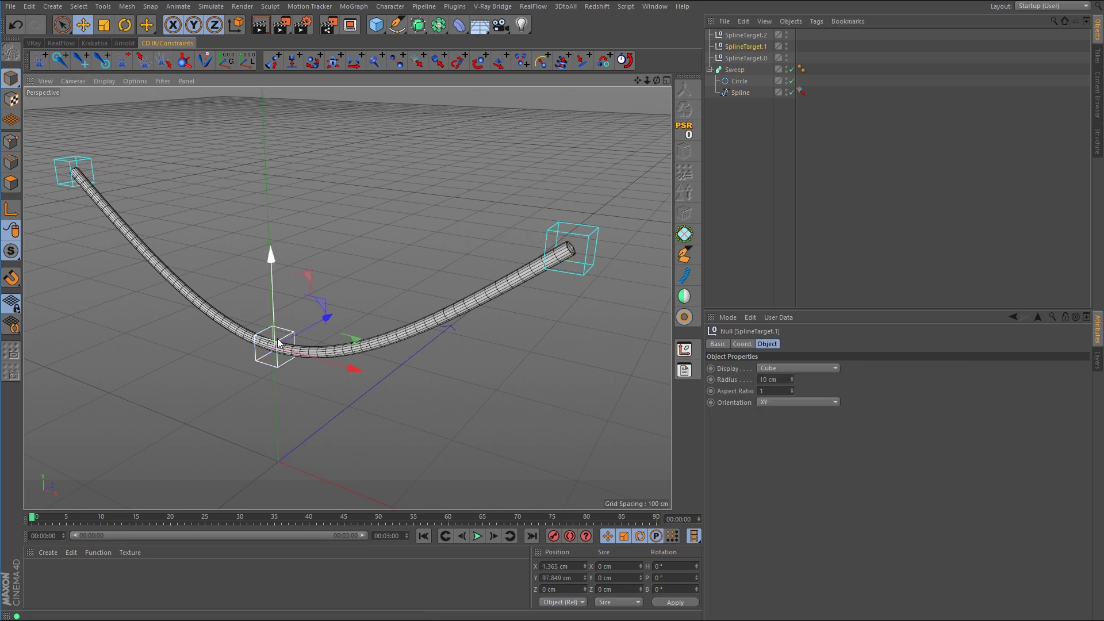
{"action": "left_click", "coordinate": [552, 232], "text": "shift"}
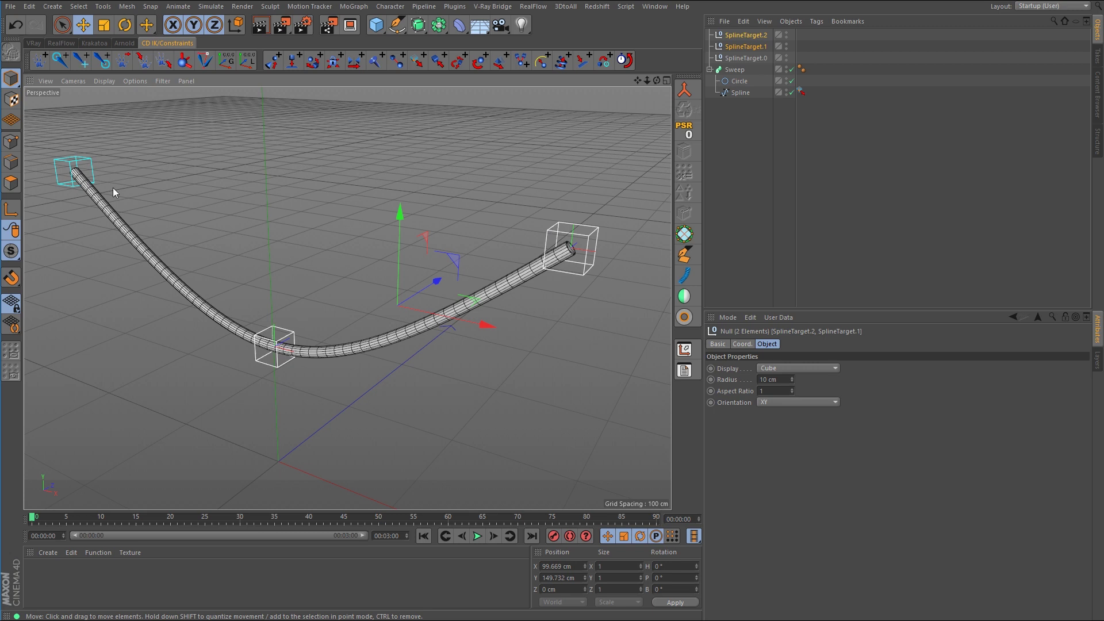
{"action": "left_click", "coordinate": [84, 164], "text": "shift"}
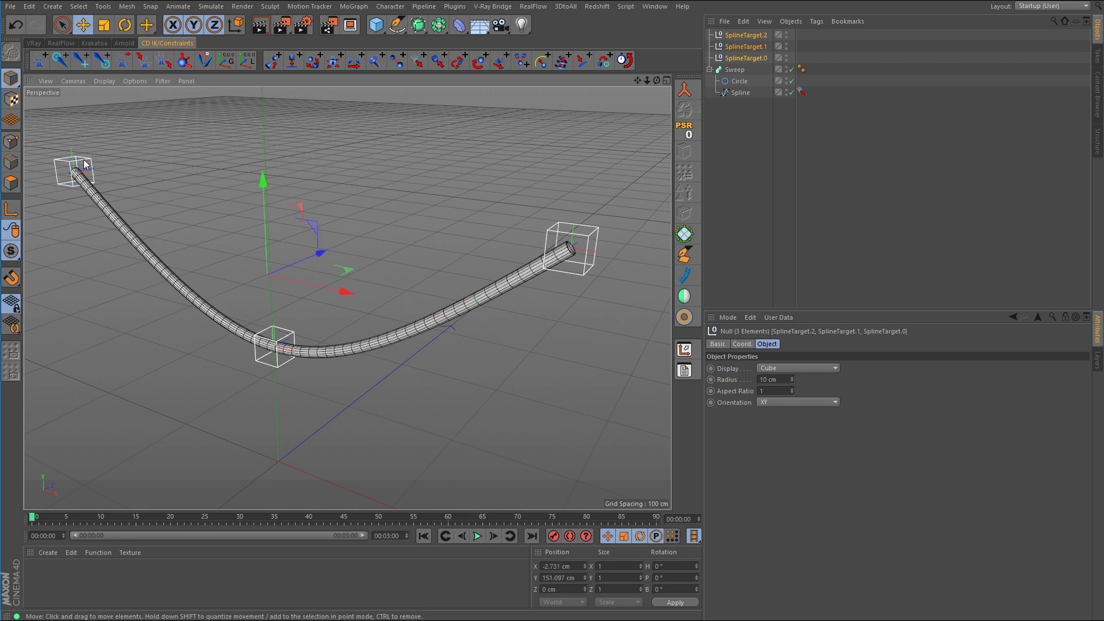
{"action": "left_click", "coordinate": [561, 61]}
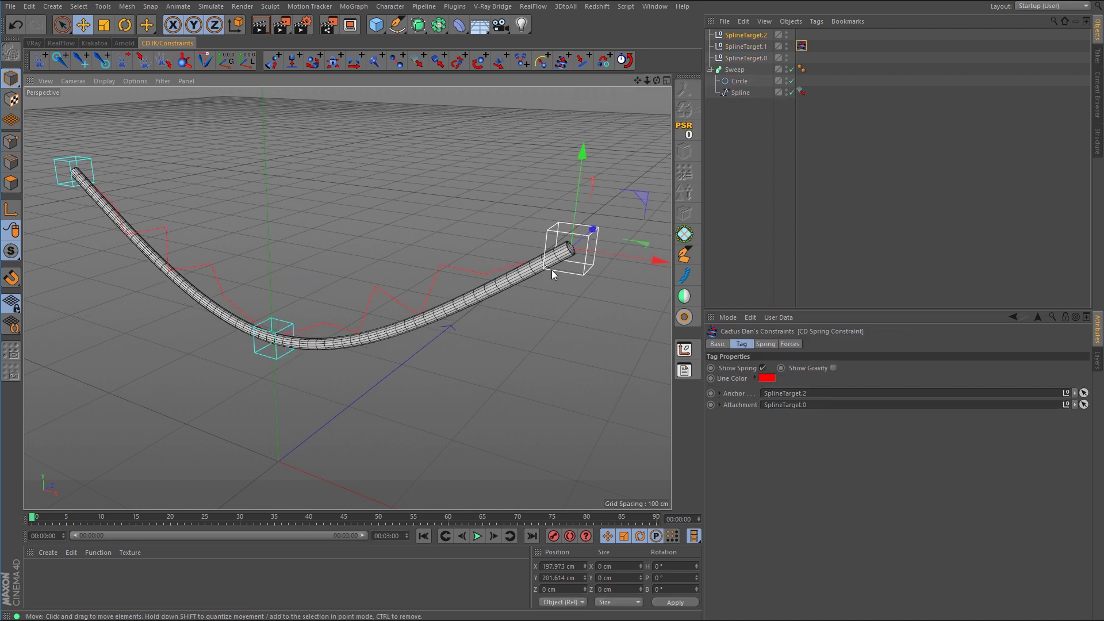
{"action": "left_click", "coordinate": [748, 46]}
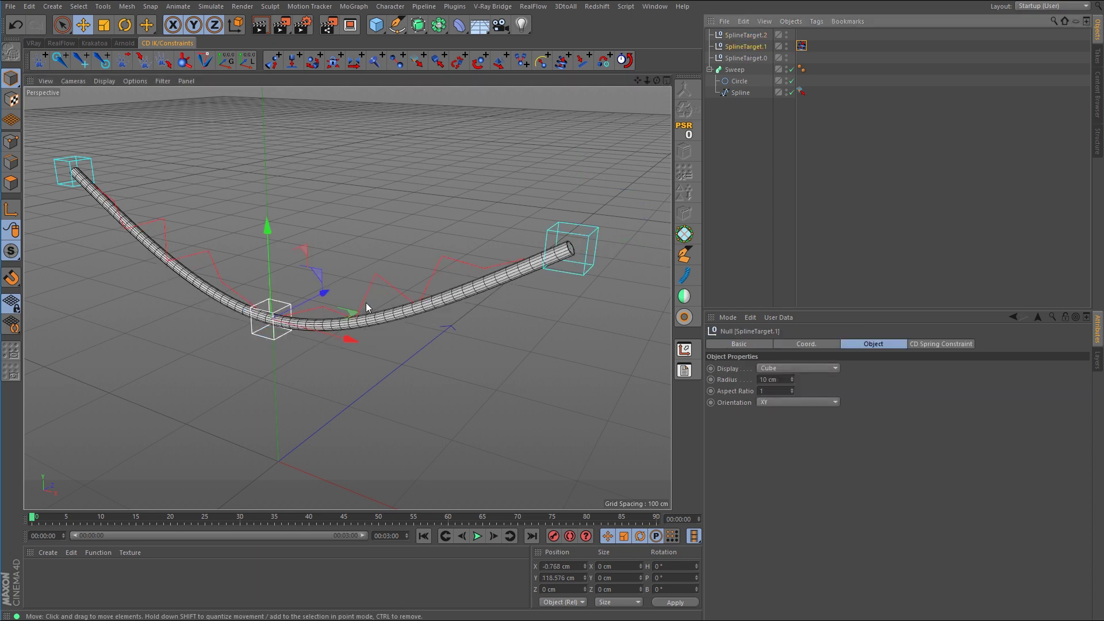
Start playback, zoom the viewport out, and select the right-end null SplineTarget.2.
{"action": "left_click", "coordinate": [478, 536]}
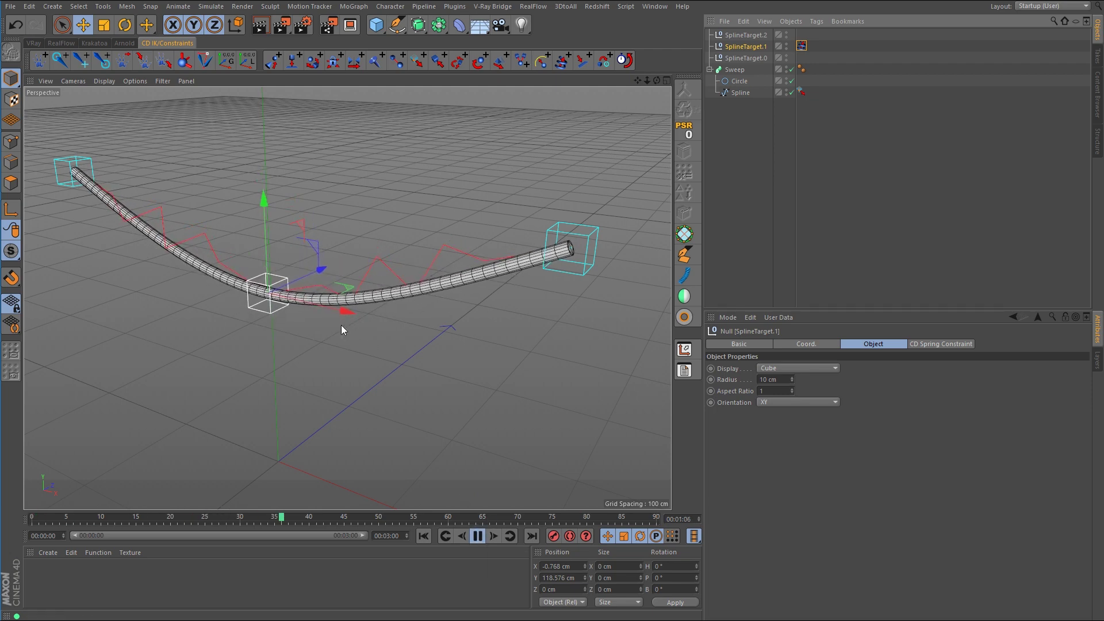
{"action": "scroll", "coordinate": [432, 333], "scroll_direction": "down", "scroll_amount": 3}
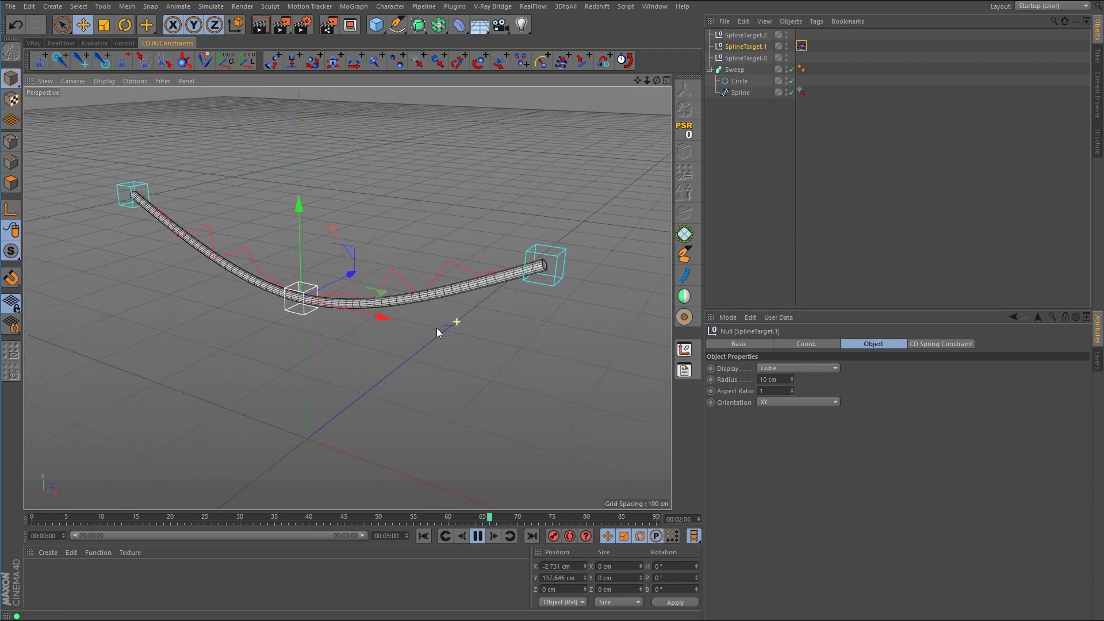
{"action": "left_click", "coordinate": [540, 270]}
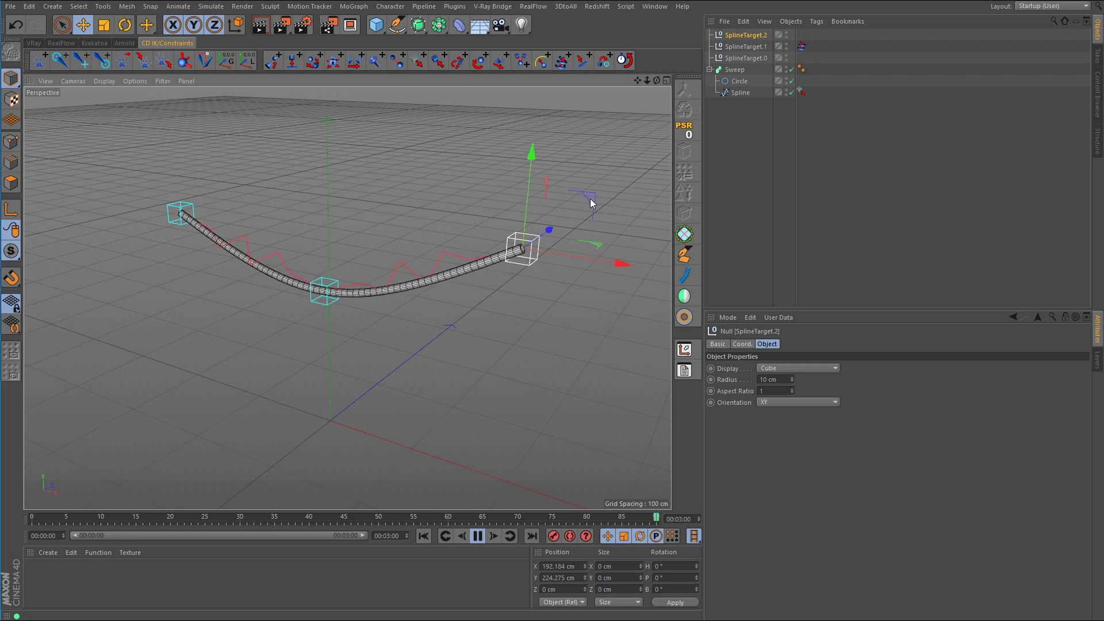
Raise the CD Spring Constraint's Mass to 24.1 in its Forces settings.
{"action": "left_click", "coordinate": [802, 46]}
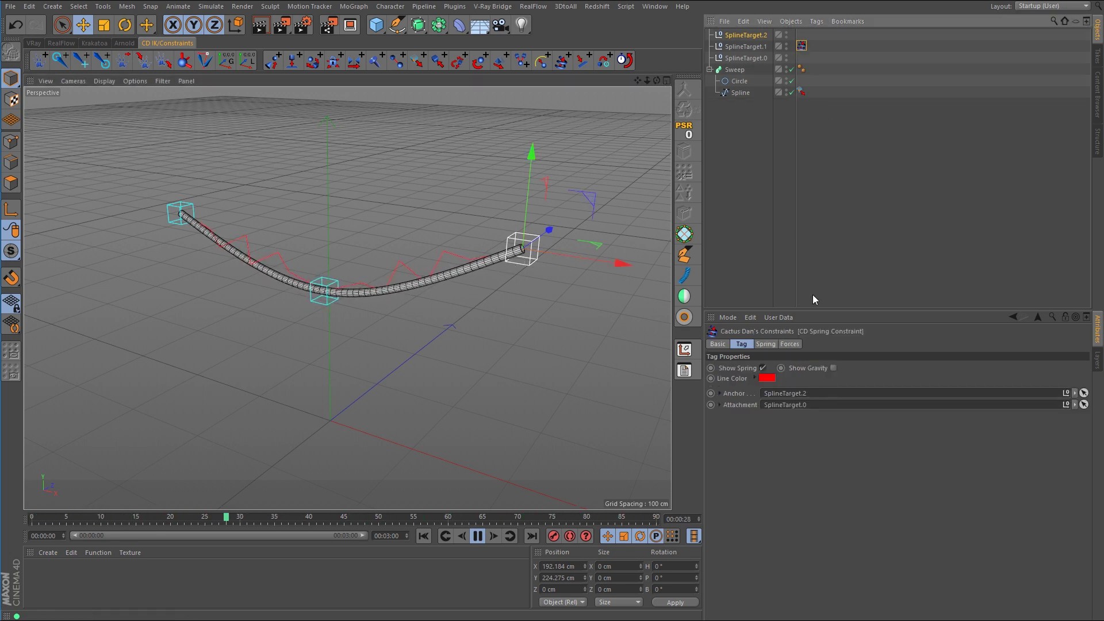
{"action": "left_click", "coordinate": [792, 345]}
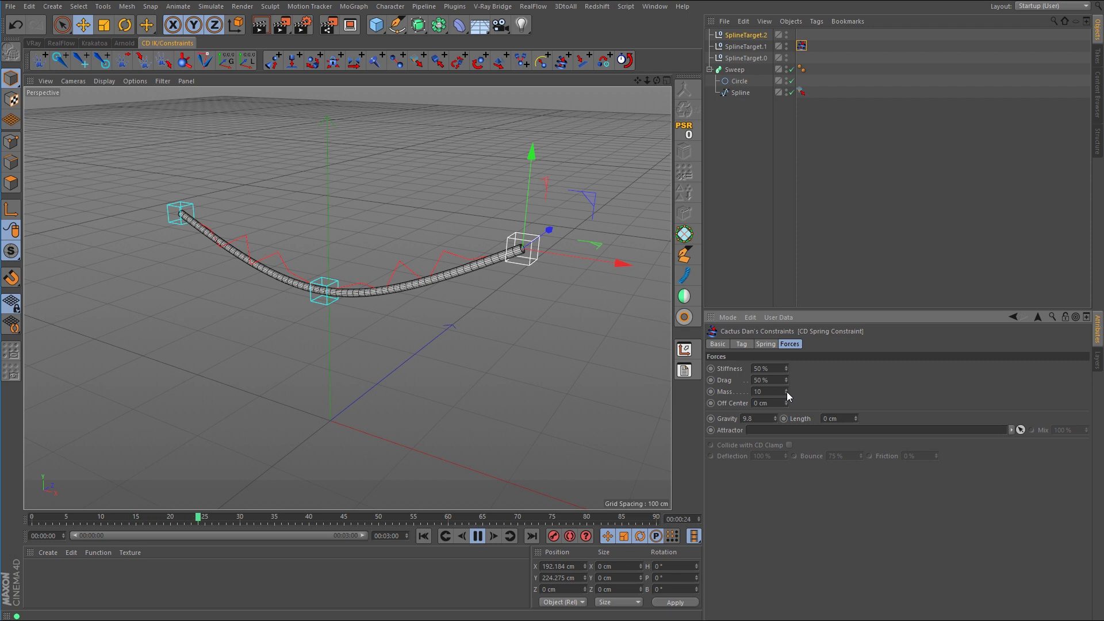
{"action": "left_click_drag", "start_coordinate": [787, 391], "coordinate": [788, 387]}
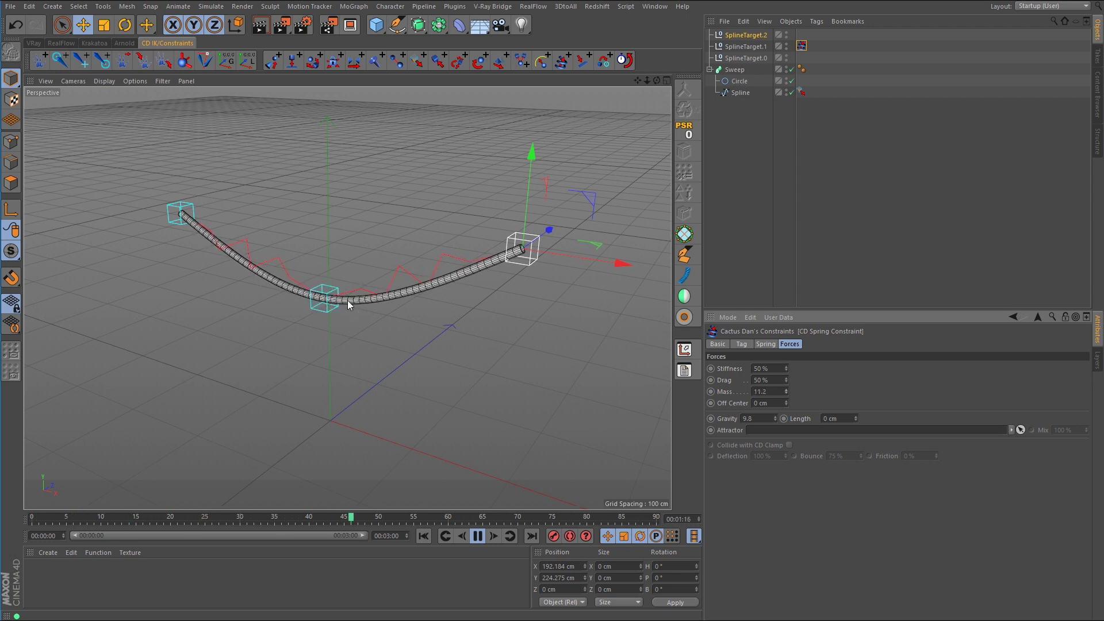
{"action": "left_click_drag", "start_coordinate": [787, 391], "coordinate": [786, 389]}
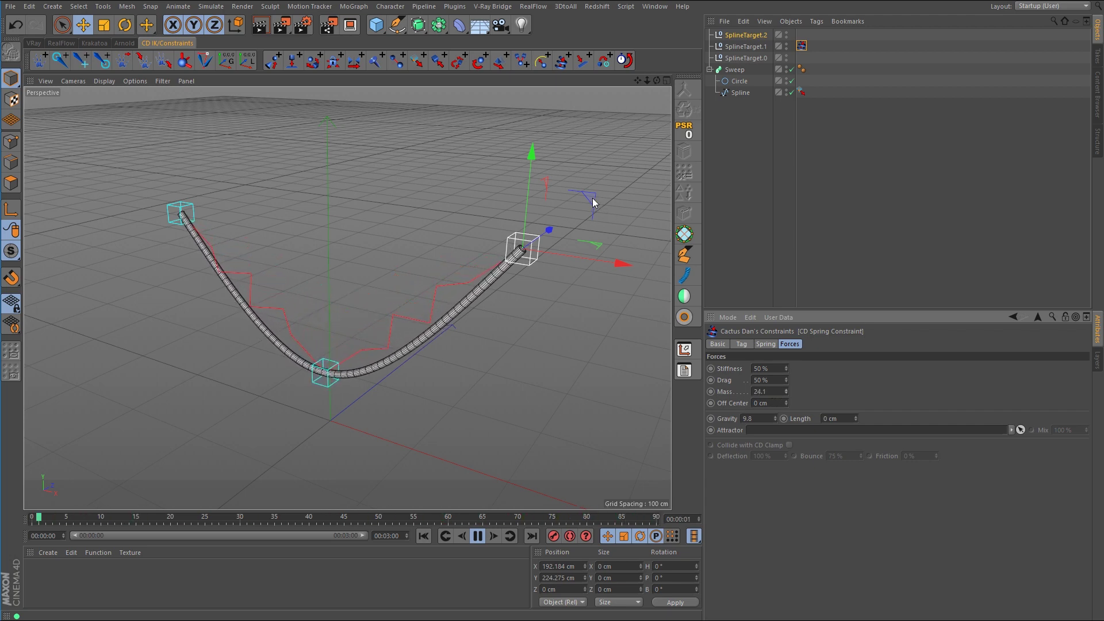
Drag SplineTarget.2 around the scene, finally lifting it high, to test the hose's sag.
{"action": "left_click_drag", "start_coordinate": [602, 206], "coordinate": [532, 199]}
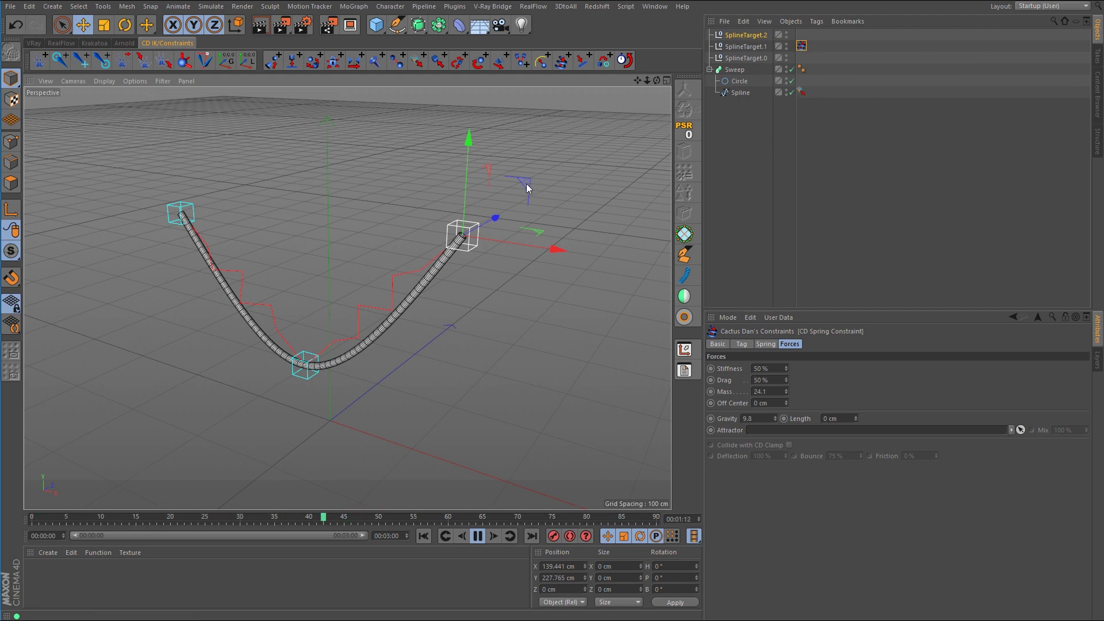
{"action": "left_click_drag", "start_coordinate": [526, 185], "coordinate": [648, 289]}
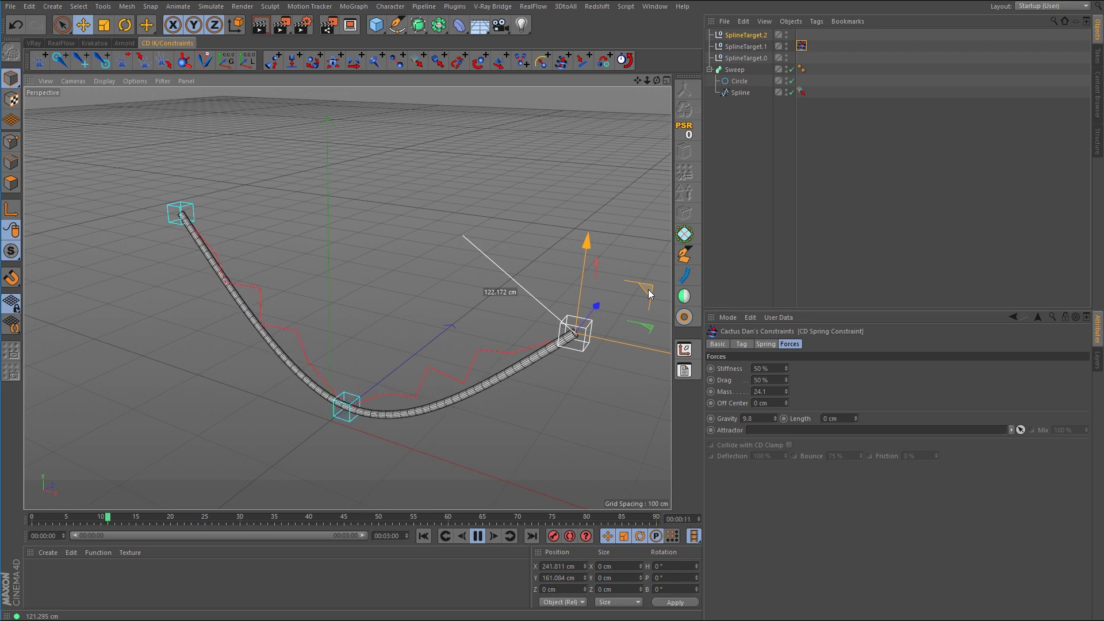
{"action": "left_click_drag", "start_coordinate": [597, 257], "coordinate": [553, 163]}
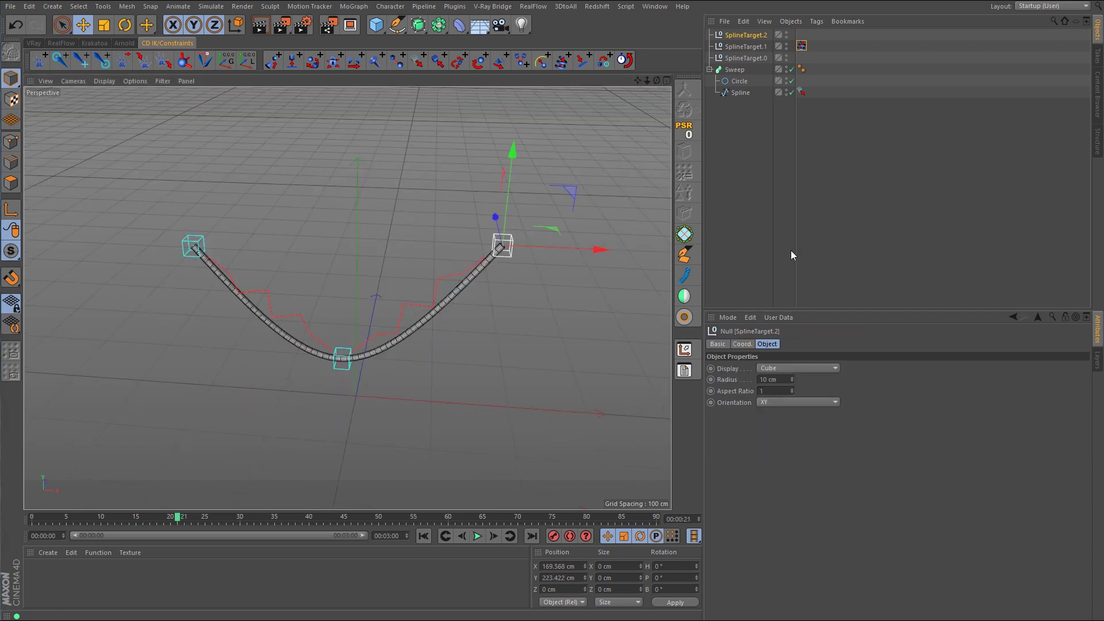